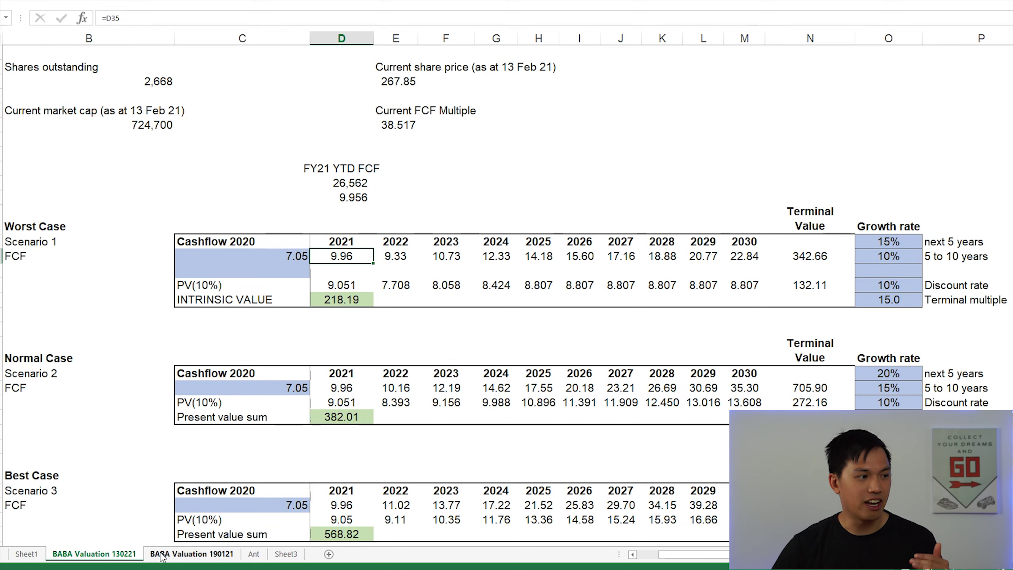
Examine the FY21 YTD FCF input and the worst-case 2021 FCF formula on the BABA Valuation 130221 sheet.
click(192, 554)
click(120, 556)
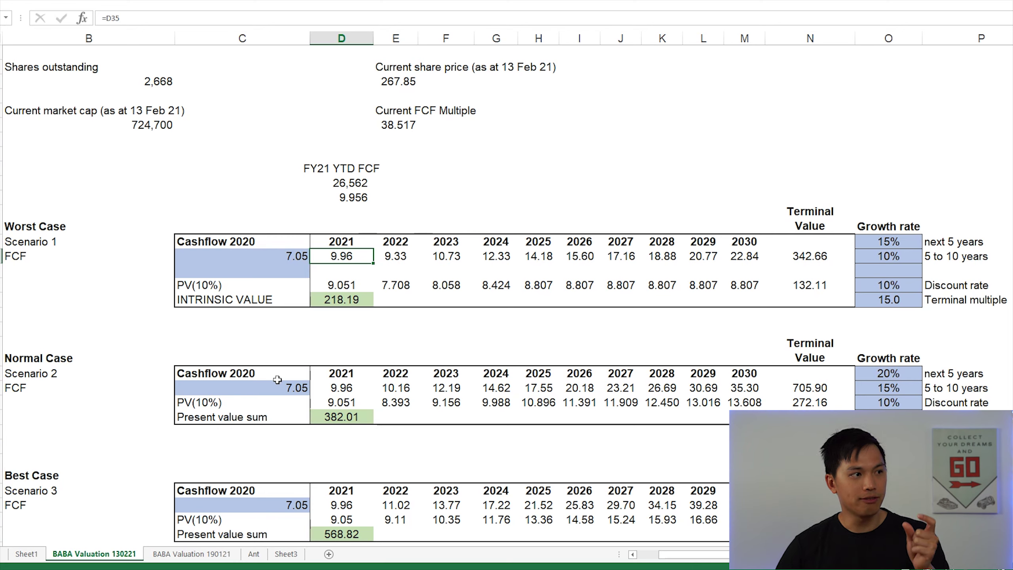
click(343, 187)
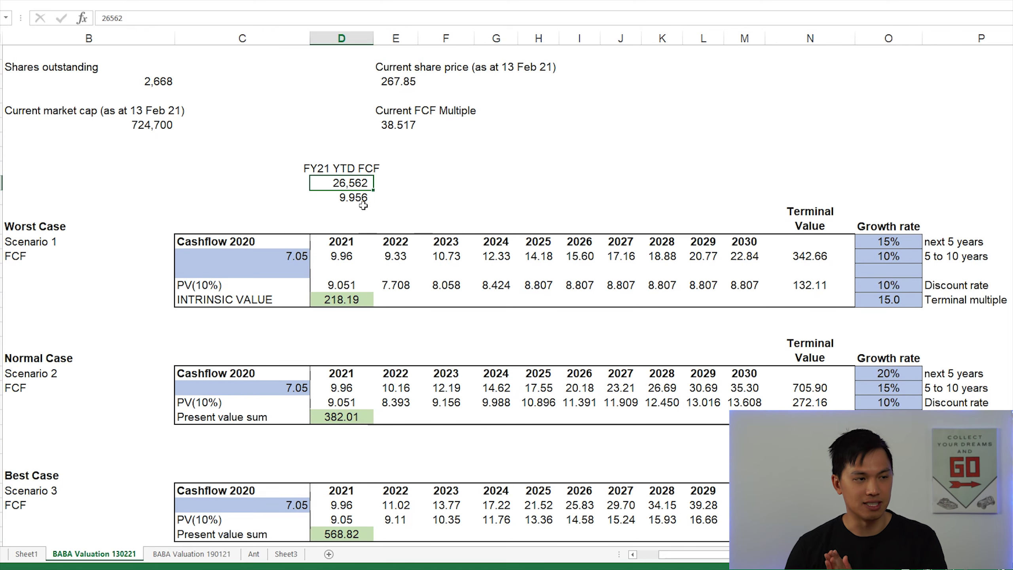
double_click(353, 255)
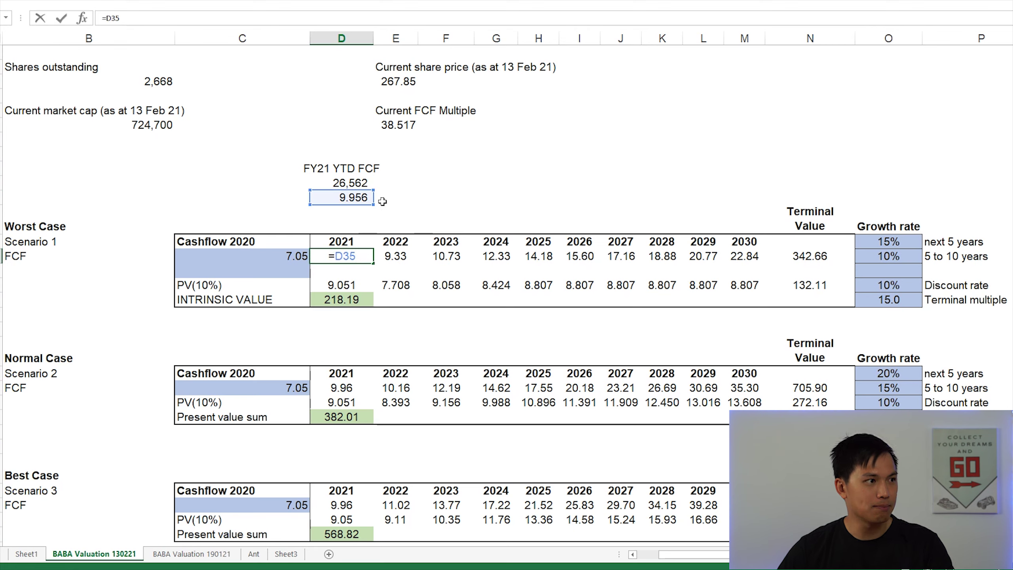
key(Escape)
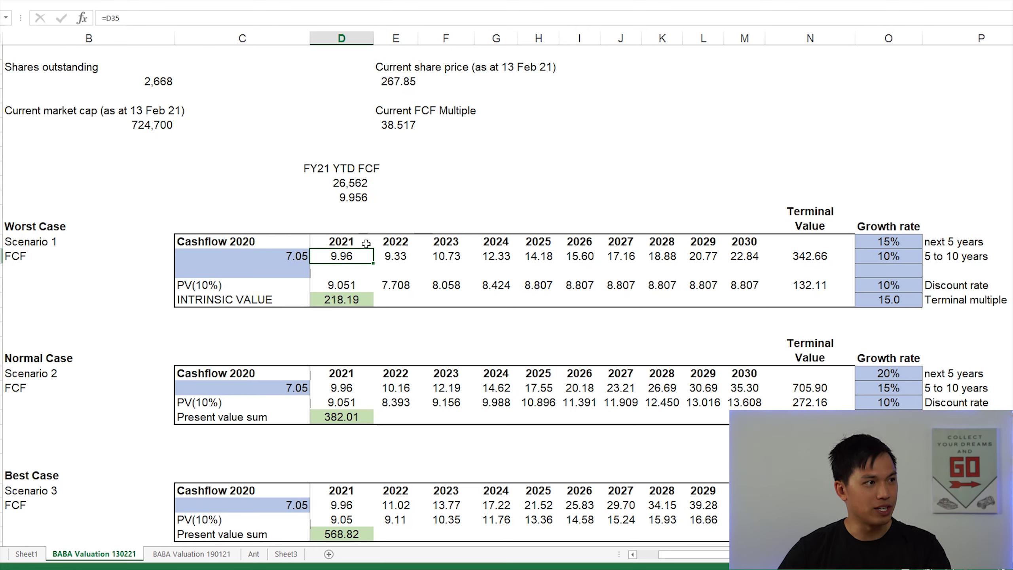
double_click(361, 260)
key(Escape)
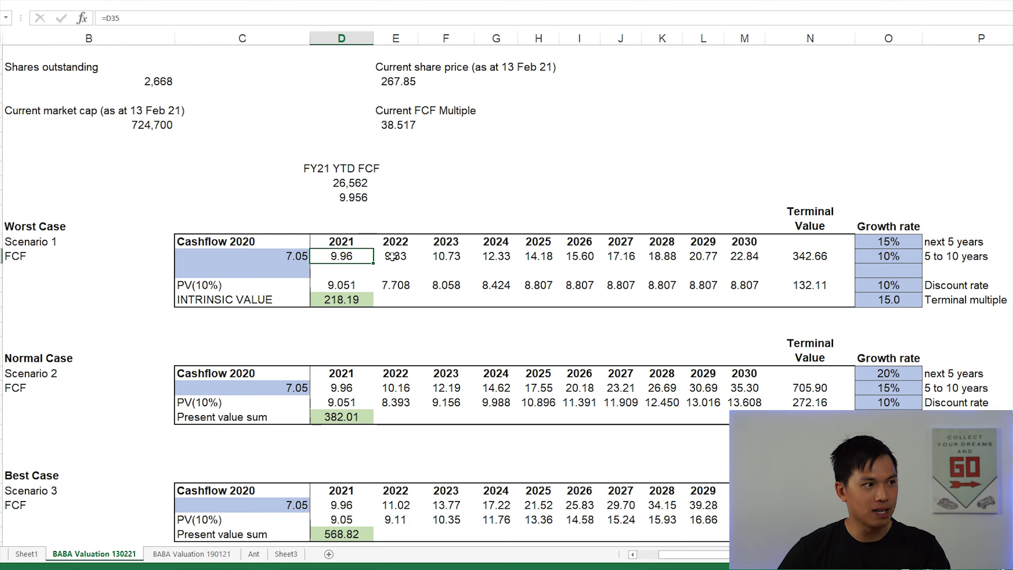
Inspect the worst-case FCF formulas for each year from 2022 through 2030 without changing them.
click(392, 256)
double_click(392, 256)
key(Escape)
key(Right)
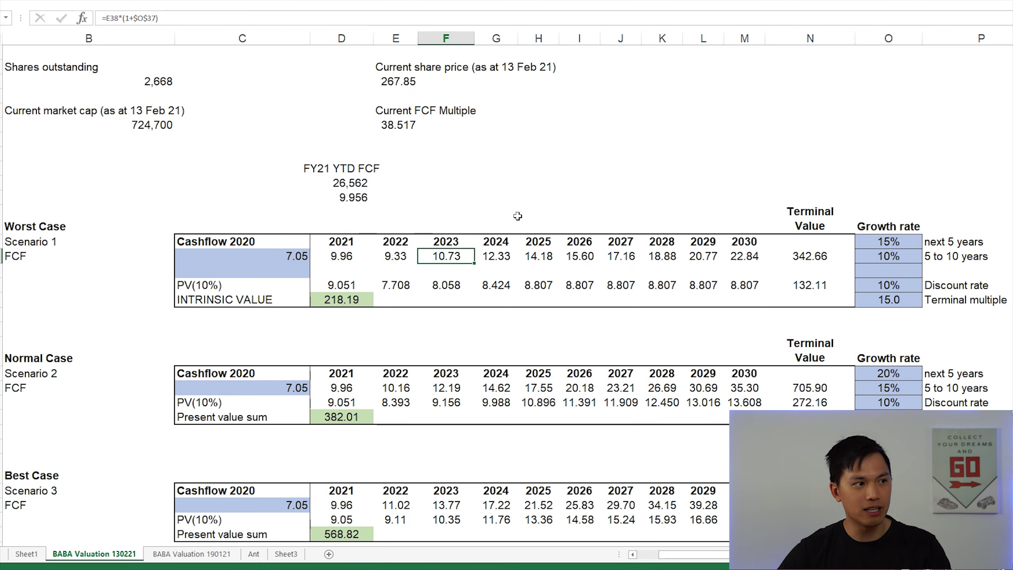
key(F2)
key(Escape)
key(Right)
key(F2)
key(Escape)
key(Right)
key(F2)
key(Escape)
key(Right)
key(F2)
key(Escape)
key(Right)
key(F2)
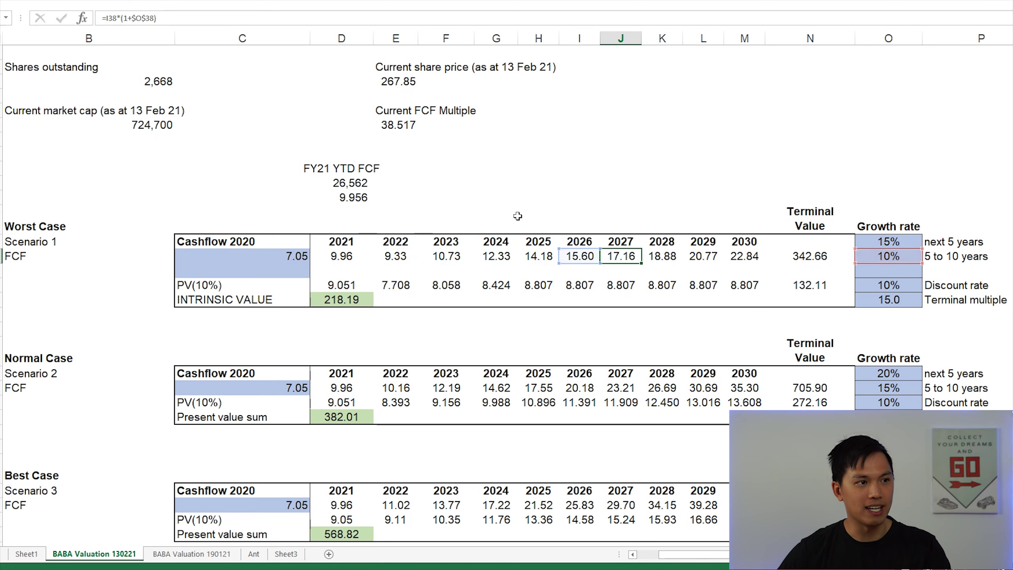
key(Escape)
key(Right)
key(F2)
key(Escape)
key(Right)
key(F2)
key(Escape)
key(Right)
key(F2)
key(Escape)
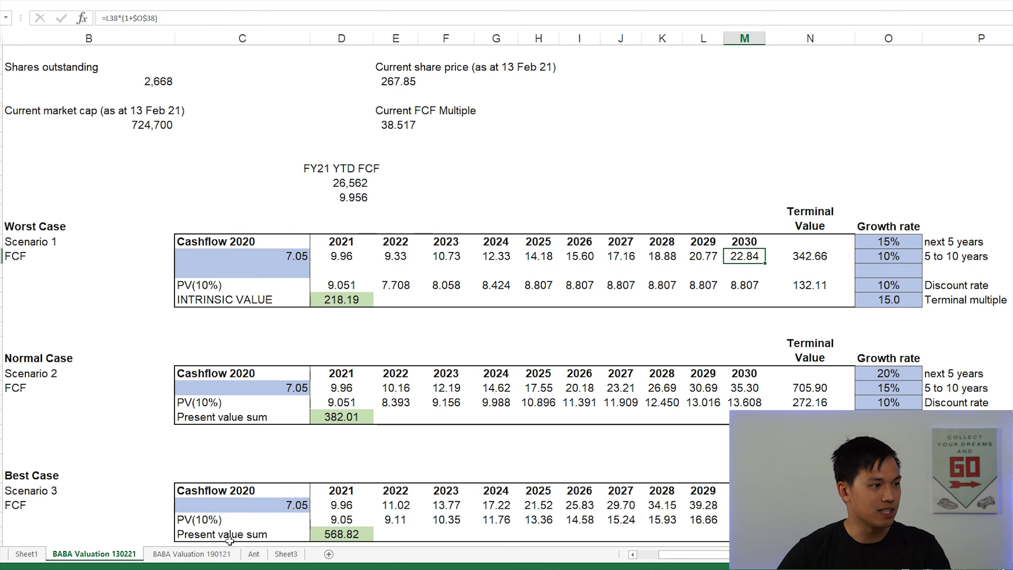
Check the worst-case 2022 to 2030 FCF on the BABA Valuation 190121 sheet, then return to BABA Valuation 130221.
click(191, 554)
click(393, 243)
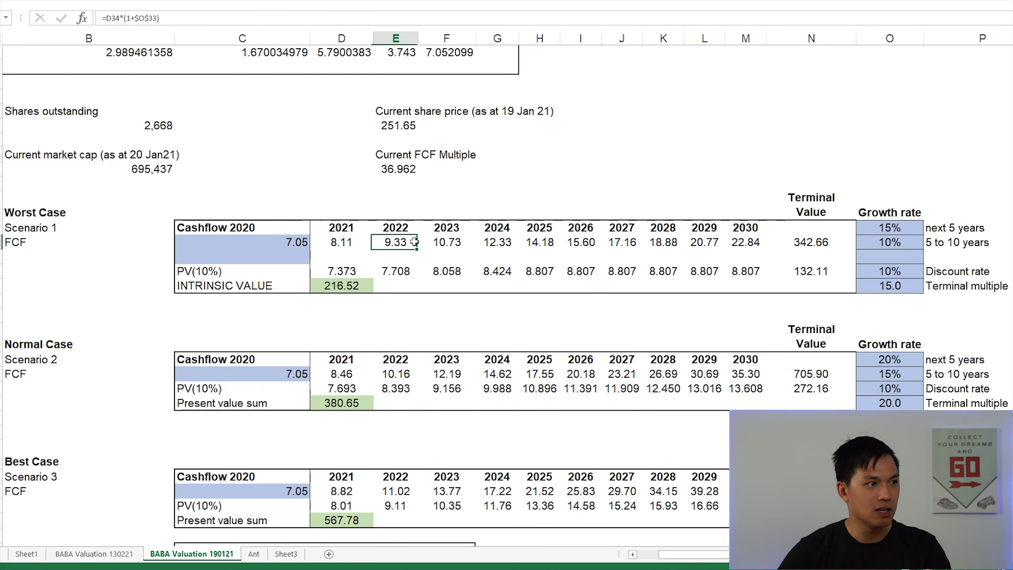
drag(393, 242, 746, 242)
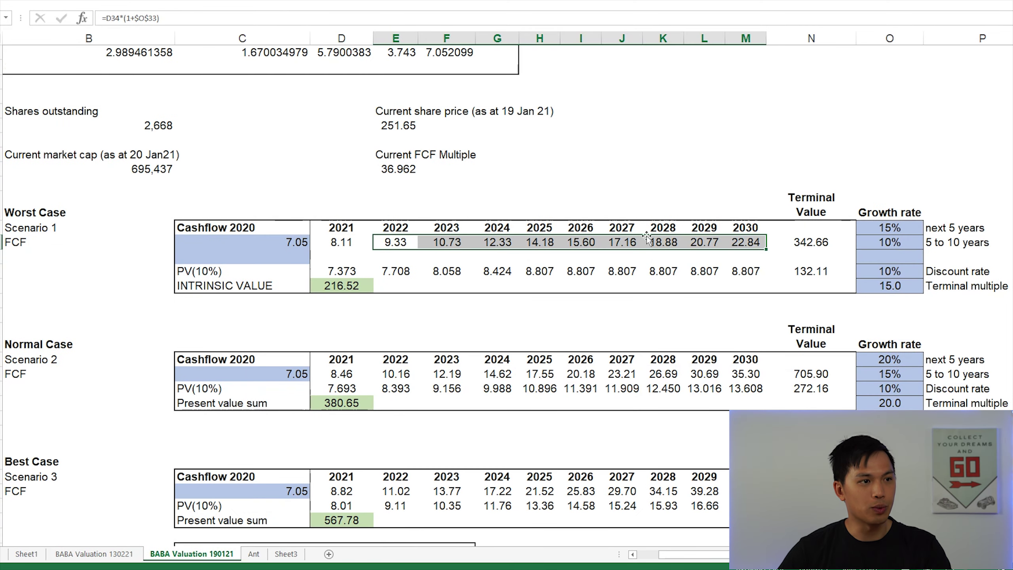
key(ctrl+Page_Up)
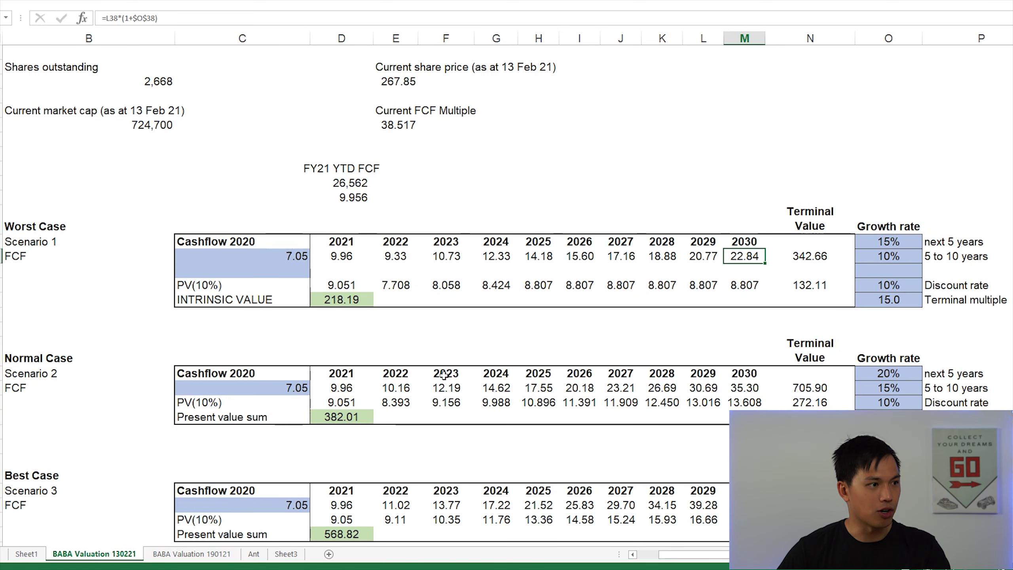
Review the 2022 FCF cells of the normal and best cases and the normal-case 2021 FCF.
click(392, 385)
click(397, 505)
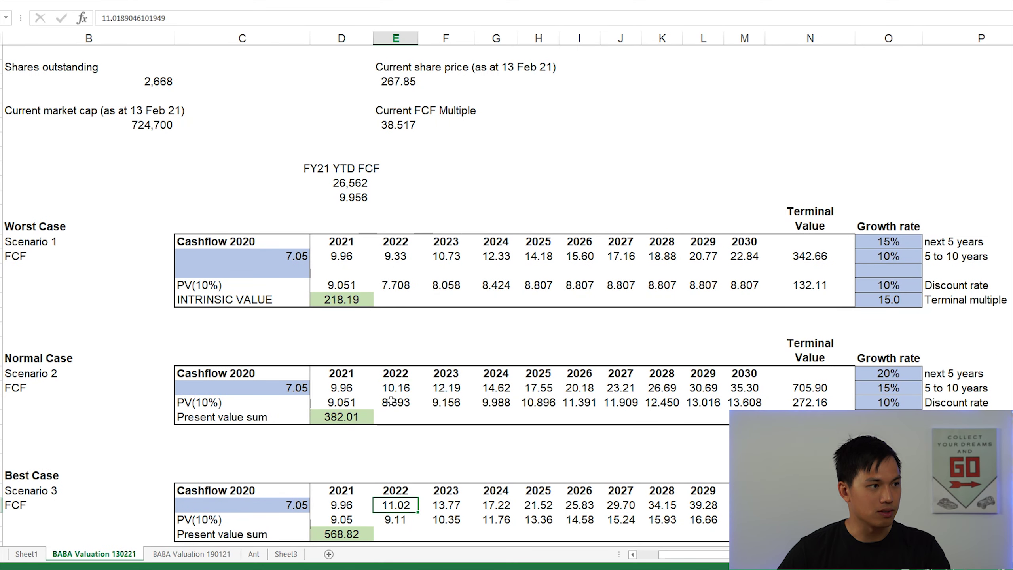
click(346, 386)
key(Up)
key(Up)
key(Up)
key(Up)
key(Up)
key(Up)
key(Up)
key(Up)
key(Up)
key(Up)
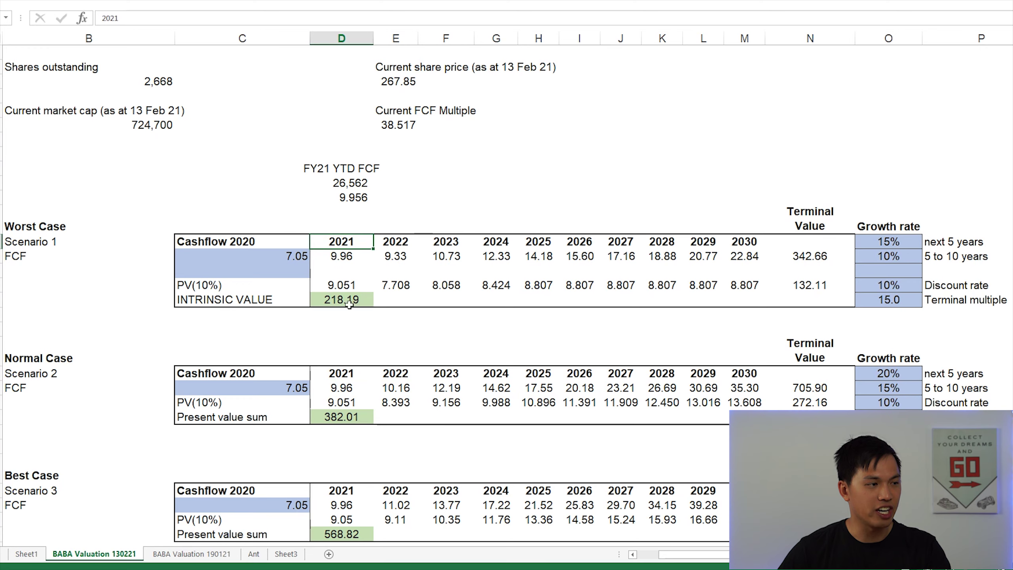
click(346, 386)
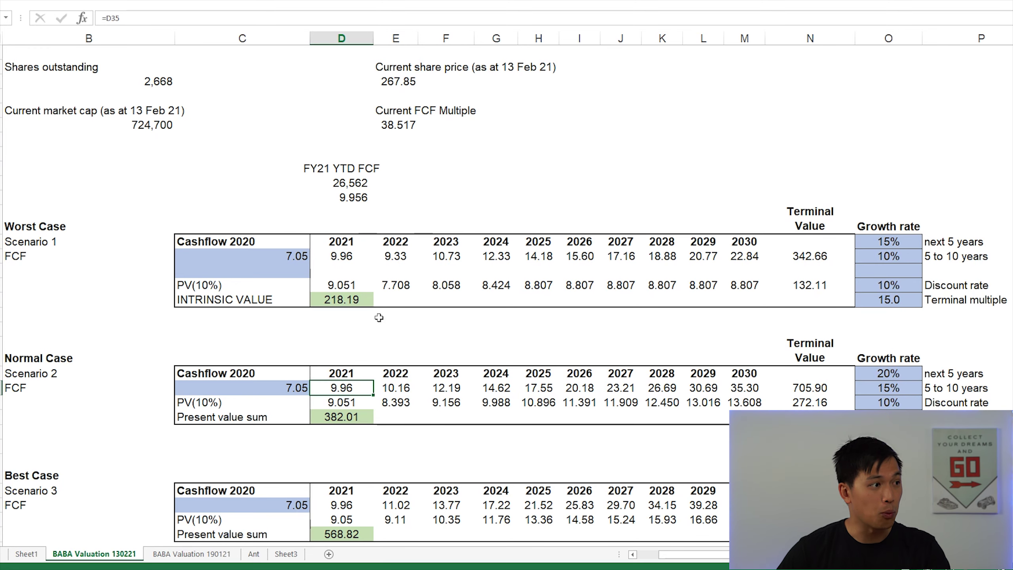
Compare the probability-weighted enterprise value sum between the BABA Valuation 130221 and 190121 sheets.
key(ctrl+z)
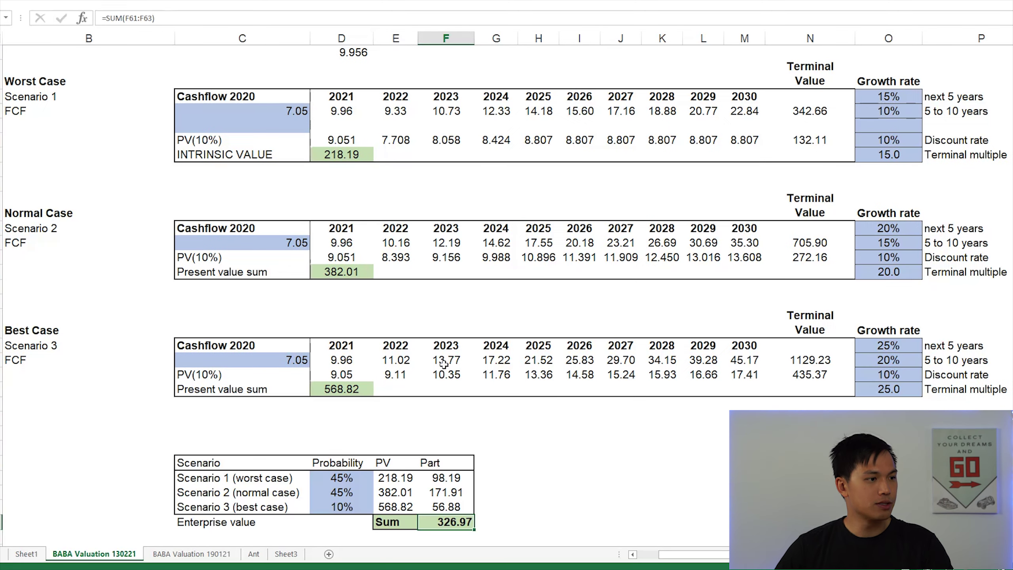
click(340, 112)
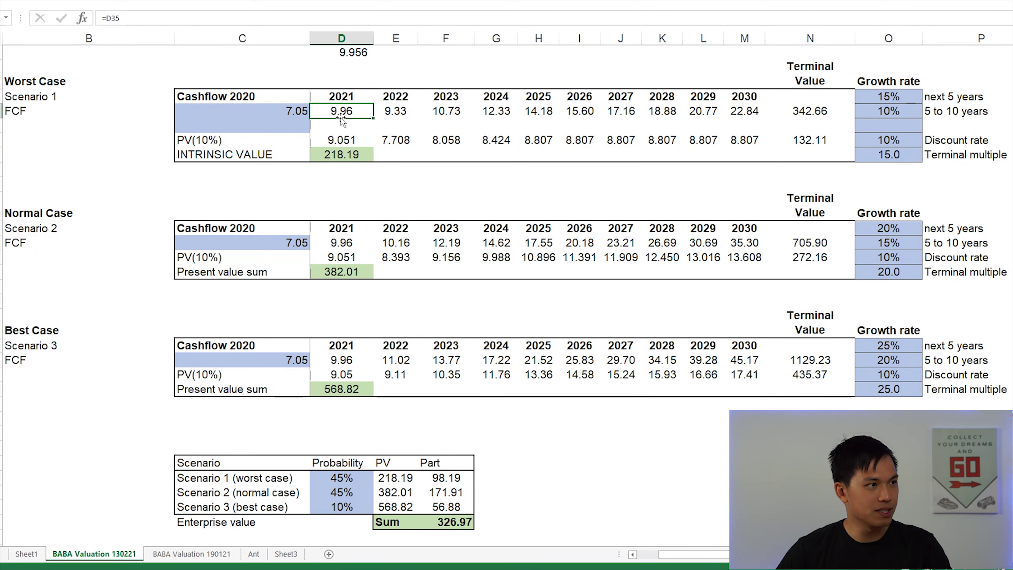
click(464, 518)
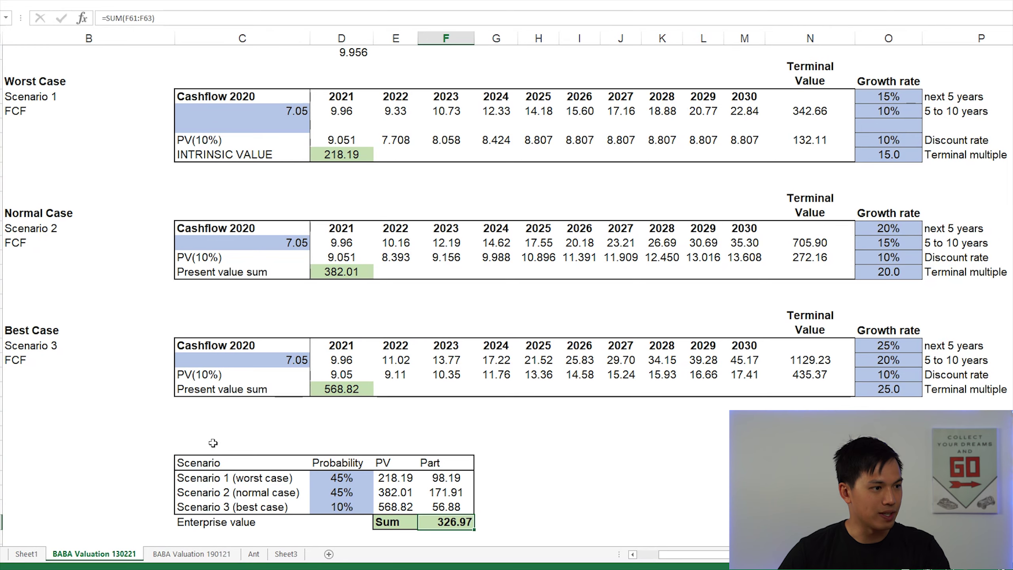
click(210, 557)
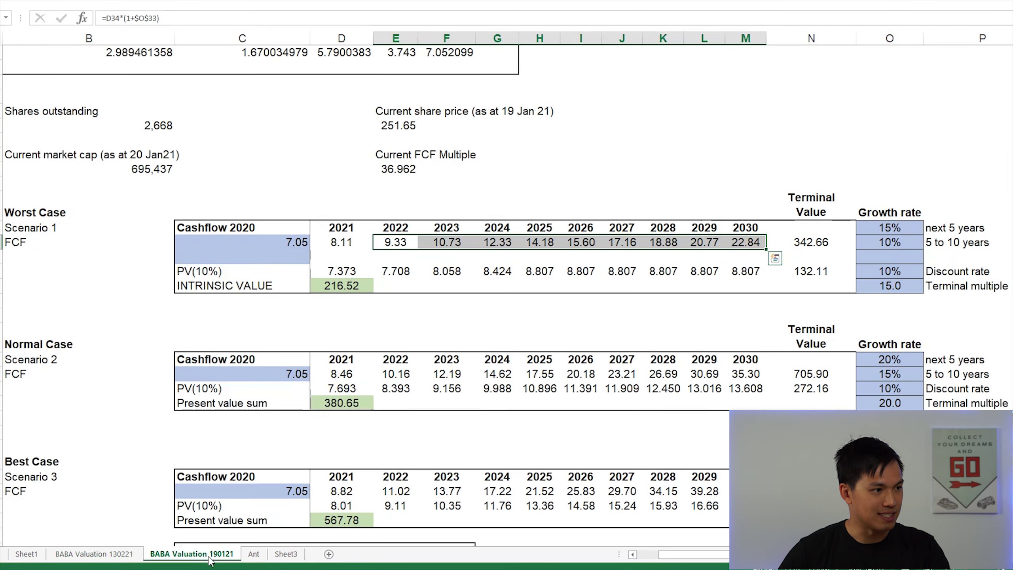
scroll(307, 477, down, 3)
click(450, 477)
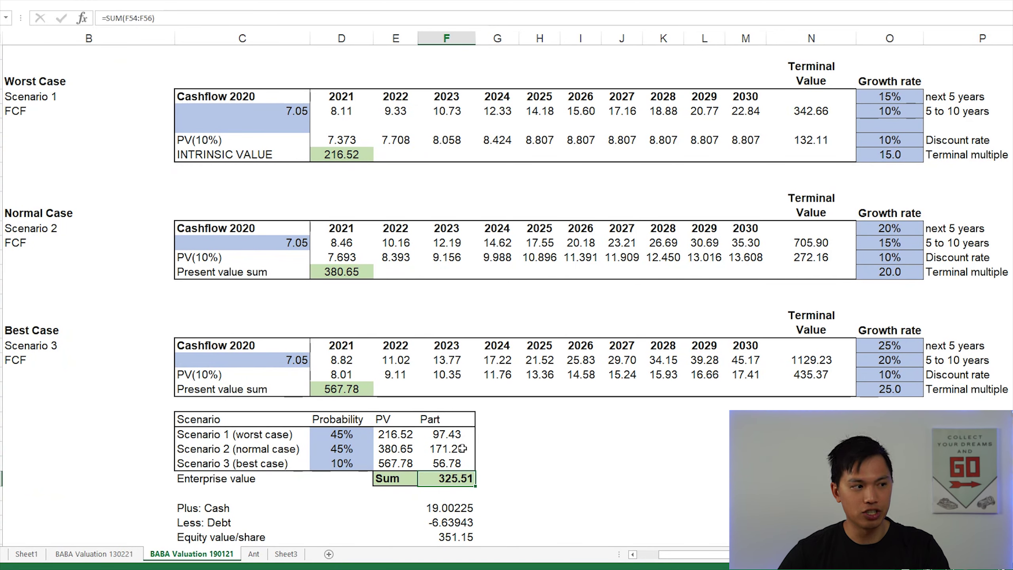
click(119, 563)
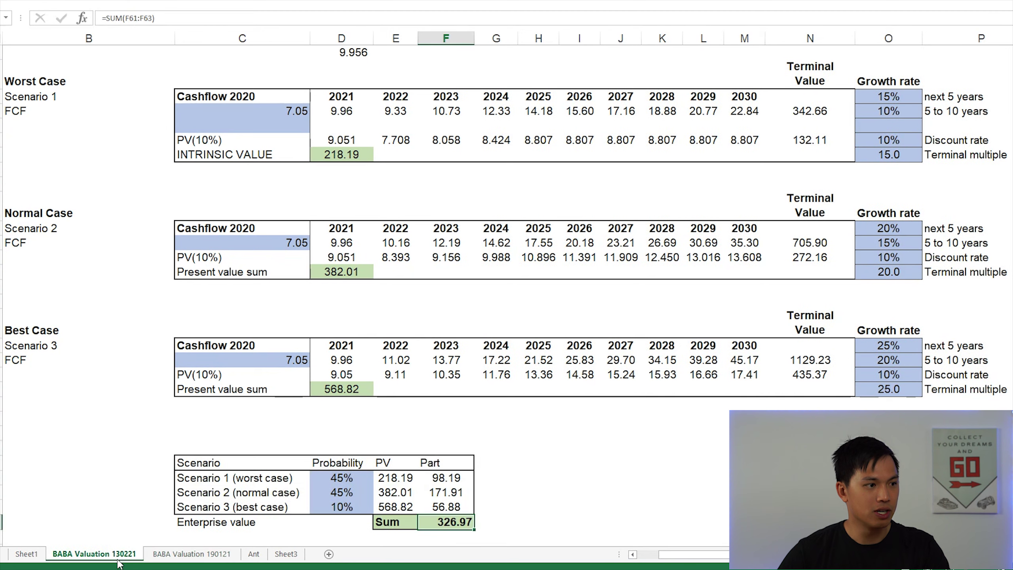
click(181, 554)
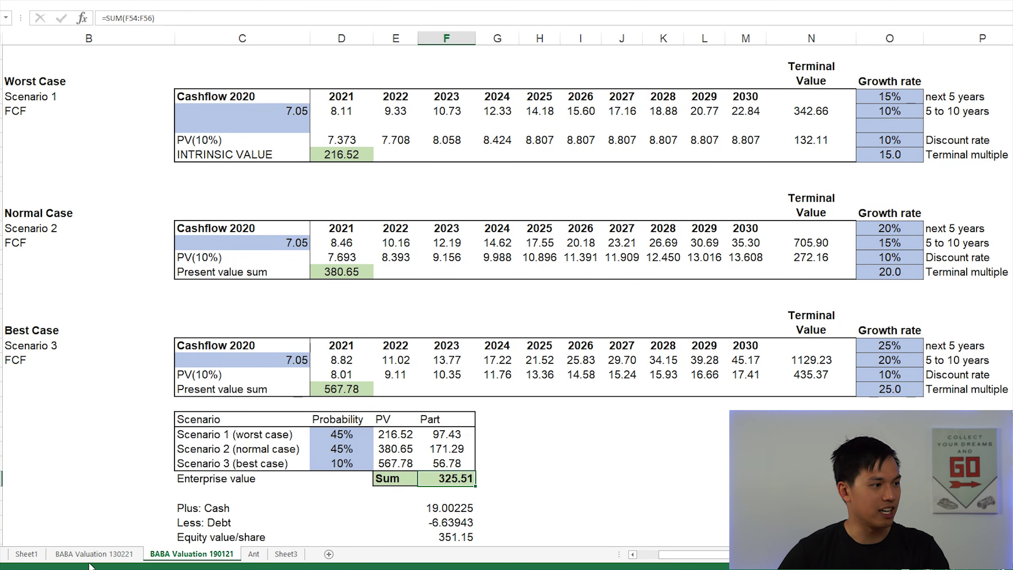
click(91, 558)
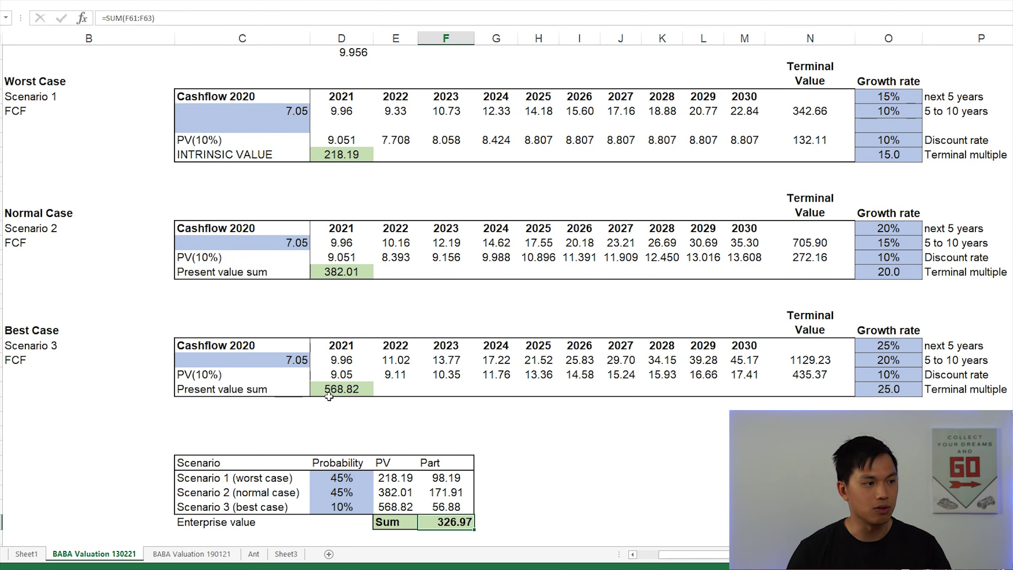
Examine the formulas for cash, debt and equity value per share below the enterprise value on BABA Valuation 130221.
scroll(328, 396, down, 2)
click(438, 495)
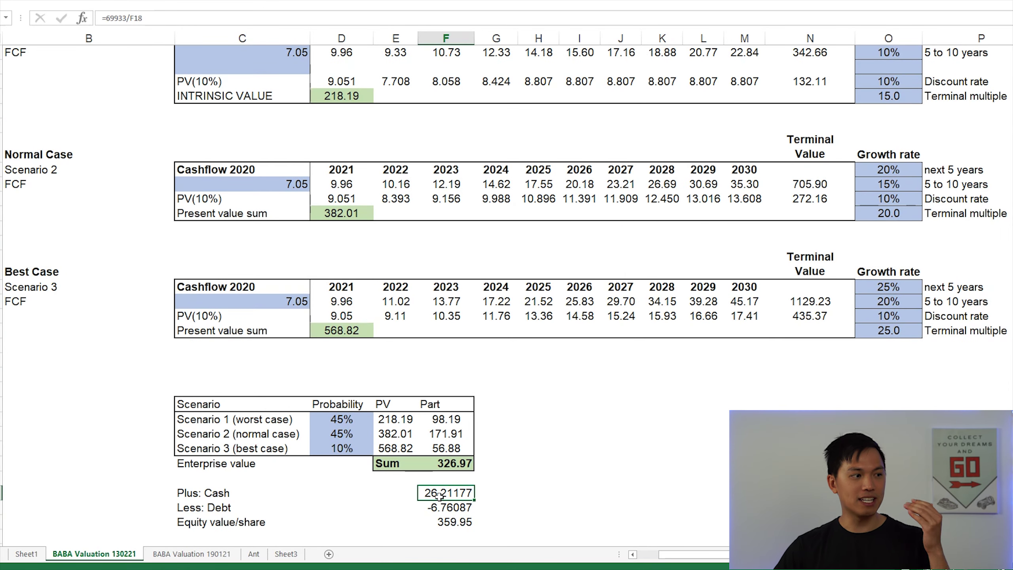
click(441, 508)
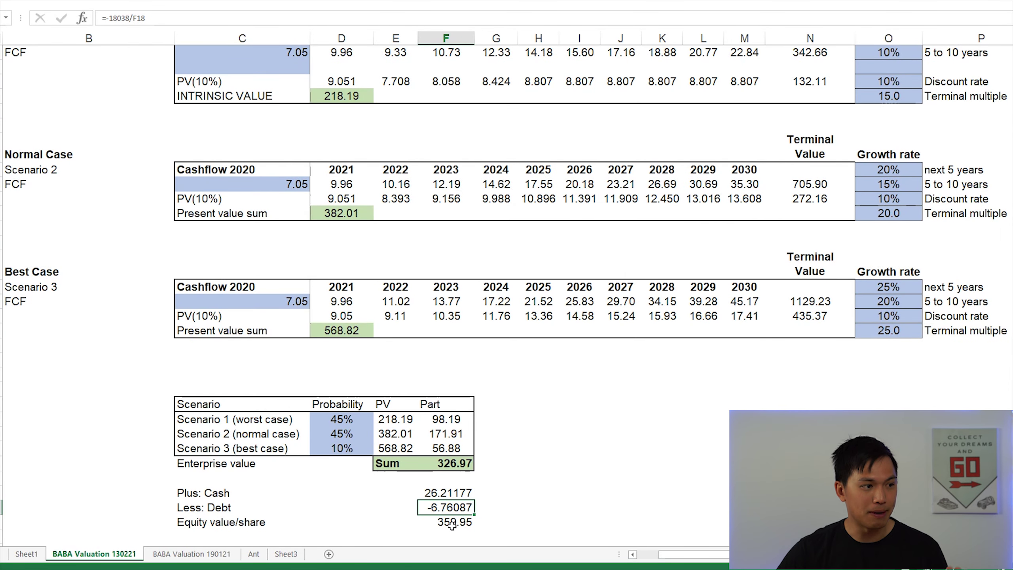
click(453, 523)
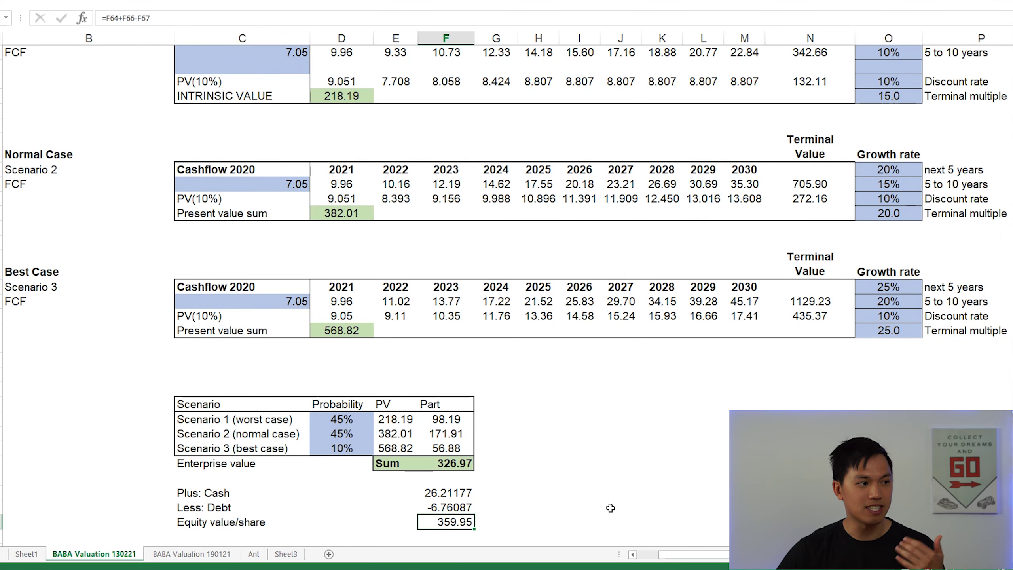
Compare the cash and equity value per share figures between the BABA Valuation 190121 and 130221 sheets.
click(185, 555)
scroll(601, 443, down, 2)
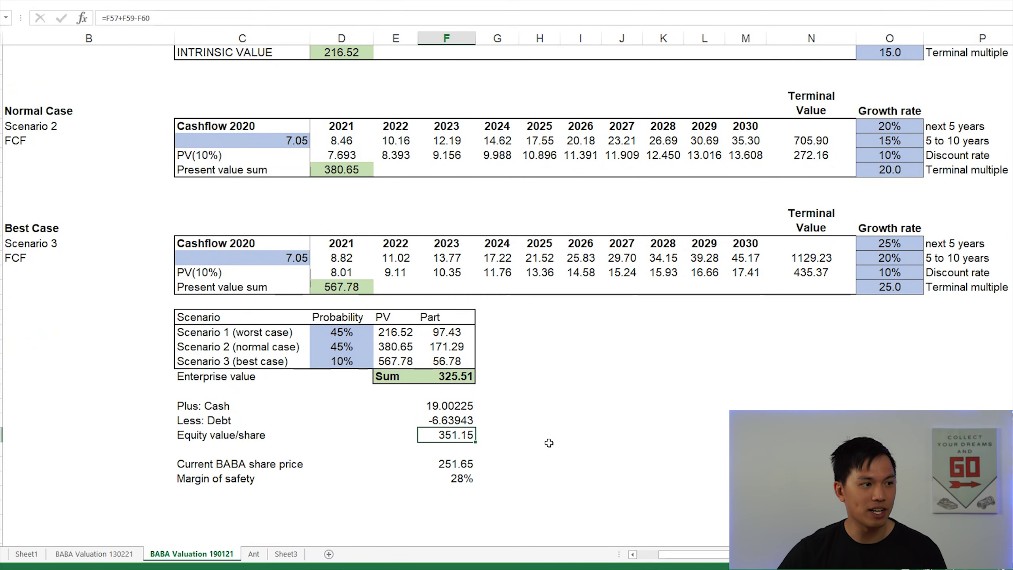
click(452, 406)
click(94, 554)
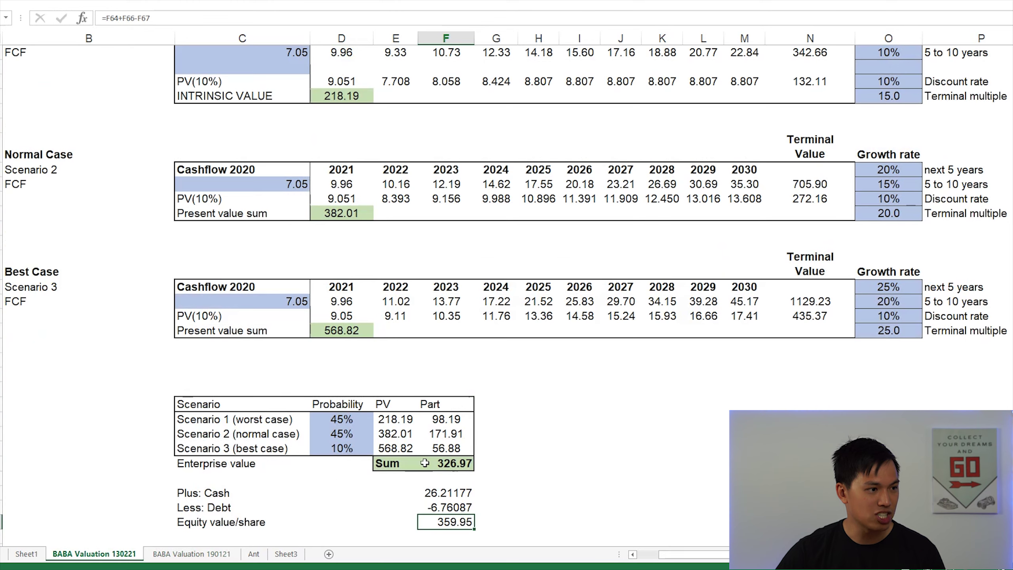
click(450, 497)
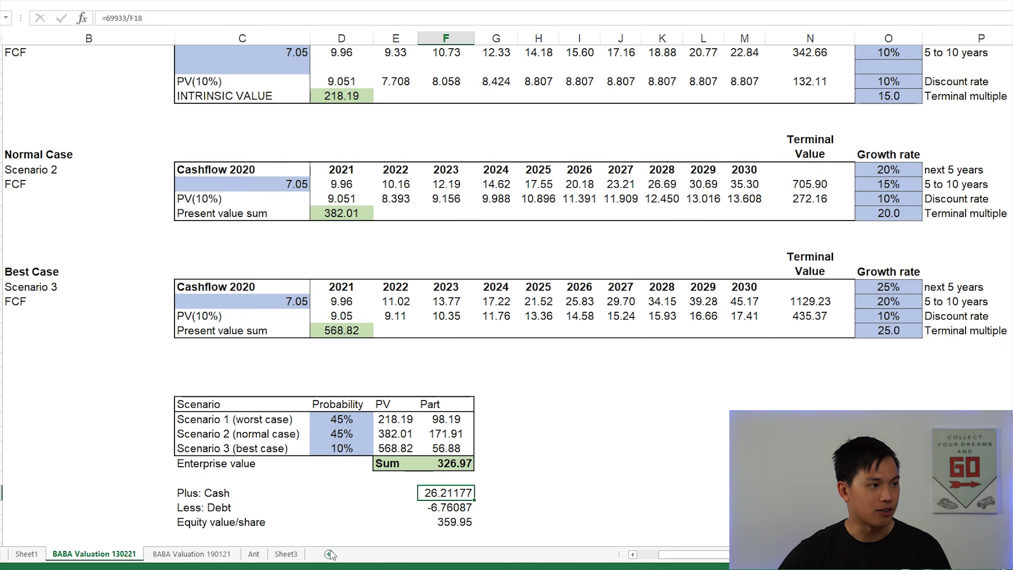
click(175, 556)
click(453, 434)
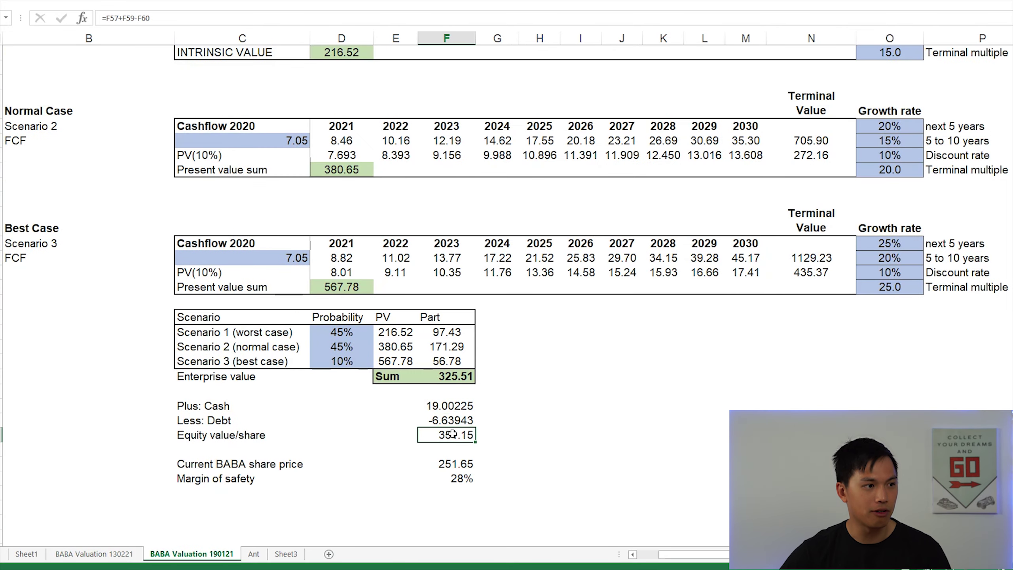
click(115, 555)
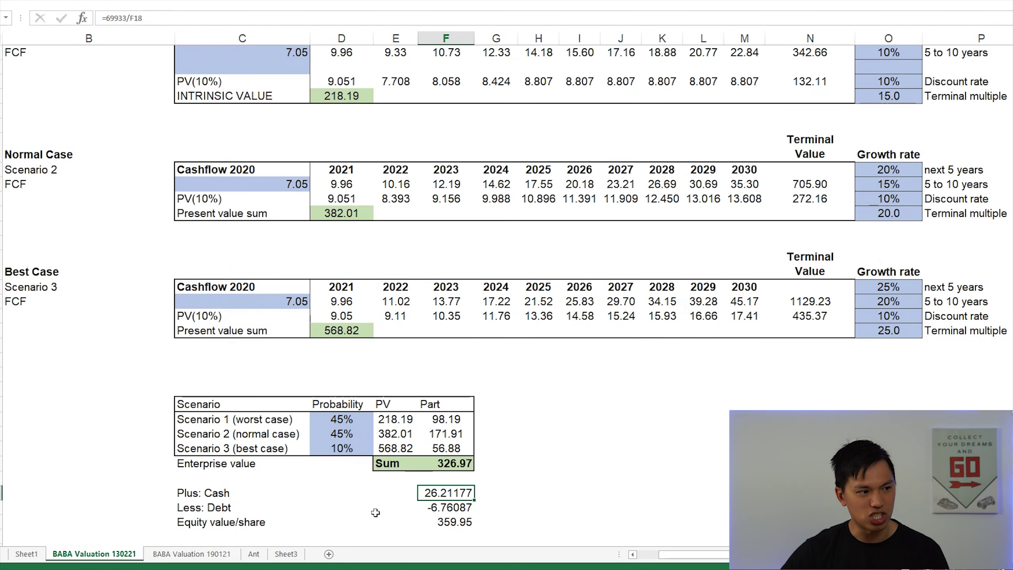
click(455, 518)
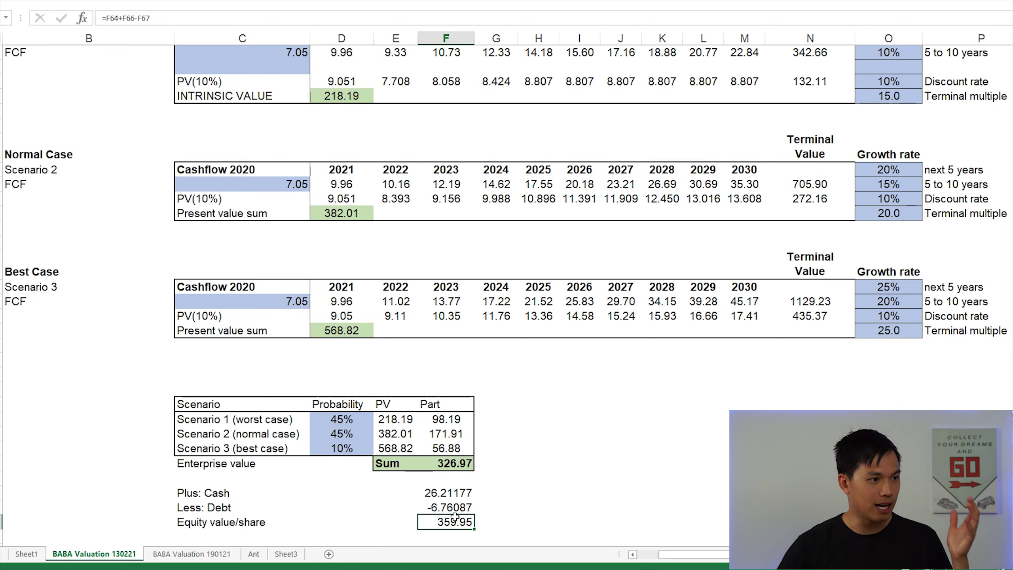
Examine the fair value of the Ant stake on BABA Valuation 130221 and its source profit figures on the Ant sheet.
scroll(454, 516, down, 2)
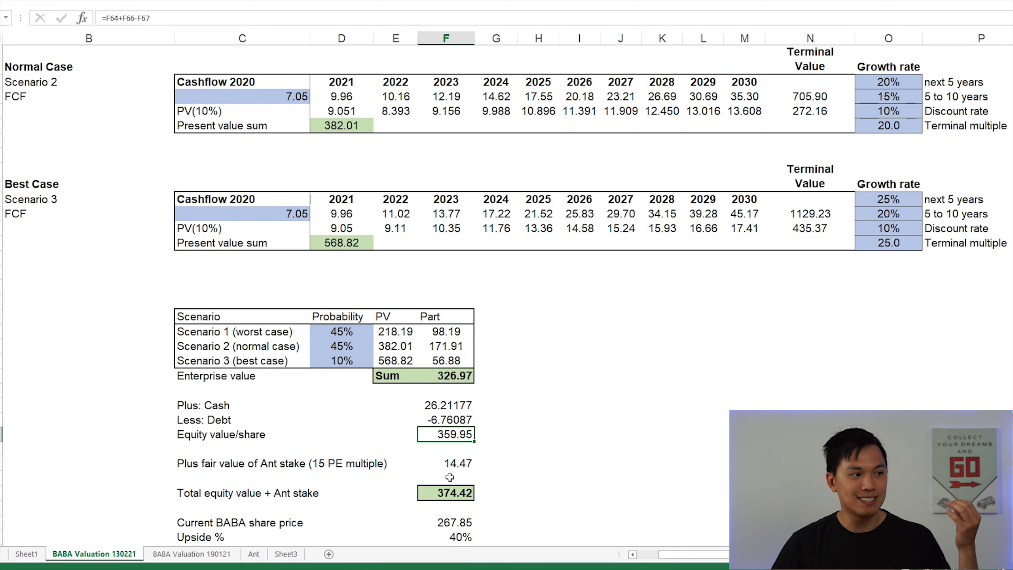
click(444, 466)
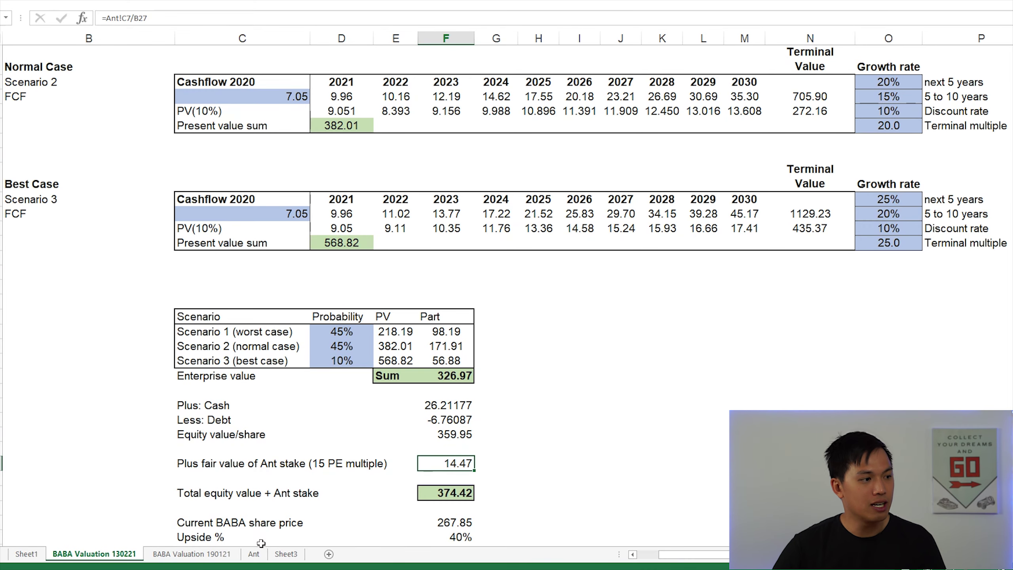
click(255, 554)
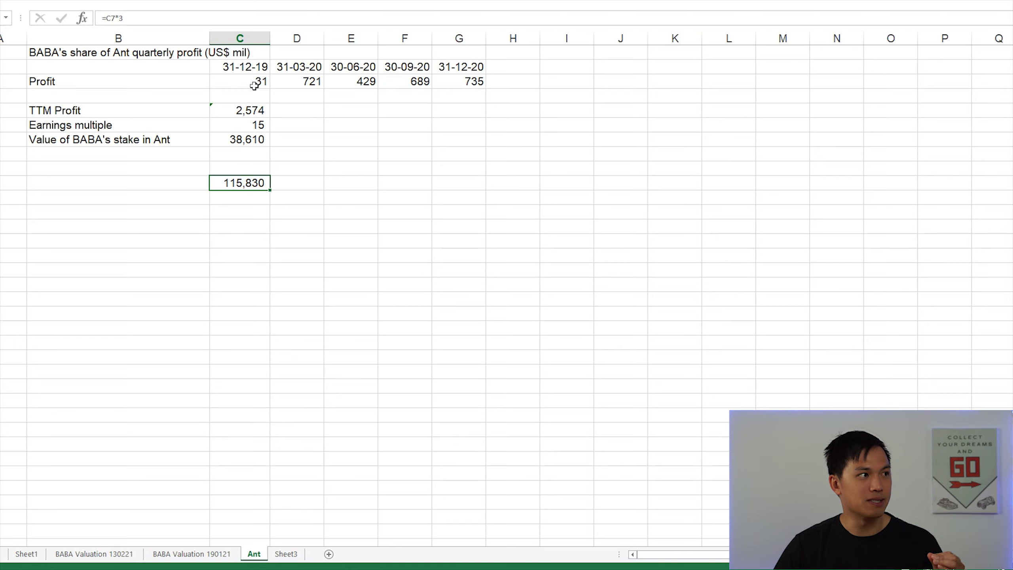
click(200, 57)
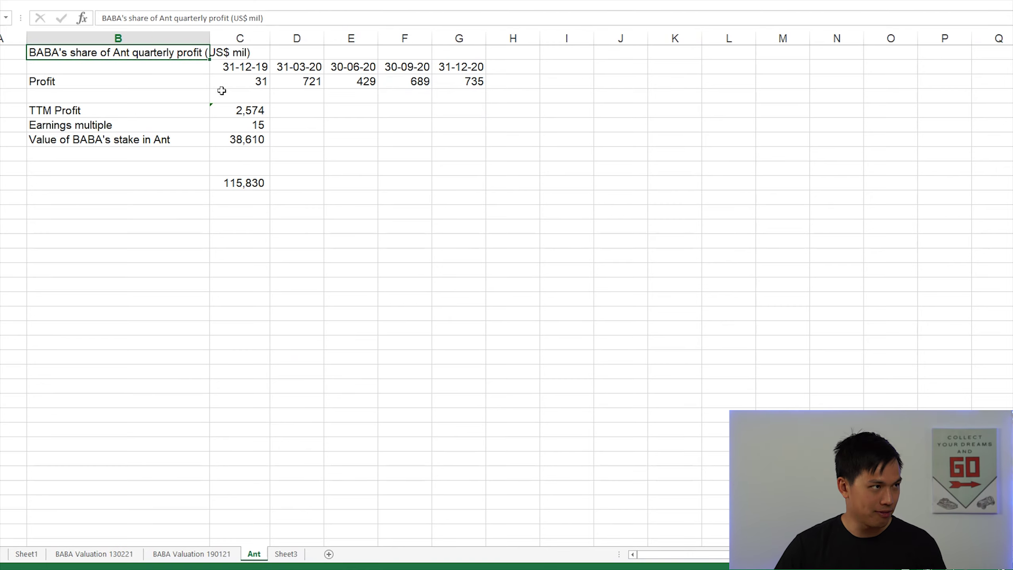
Examine the quarterly profits, TTM profit sum, earnings multiple, BABA stake value and implied total Ant valuation on the Ant sheet.
drag(239, 82, 458, 82)
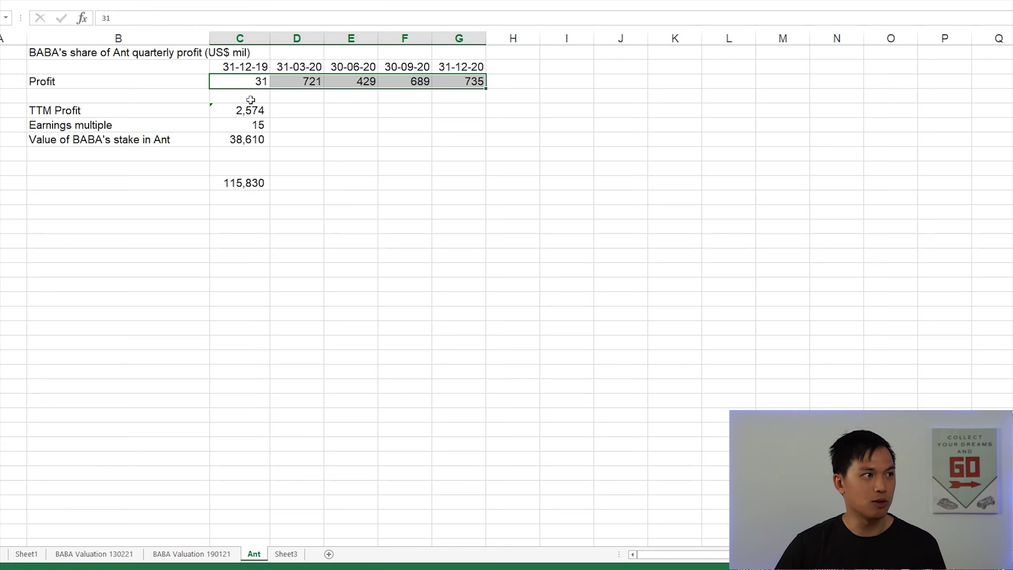
click(257, 111)
key(F2)
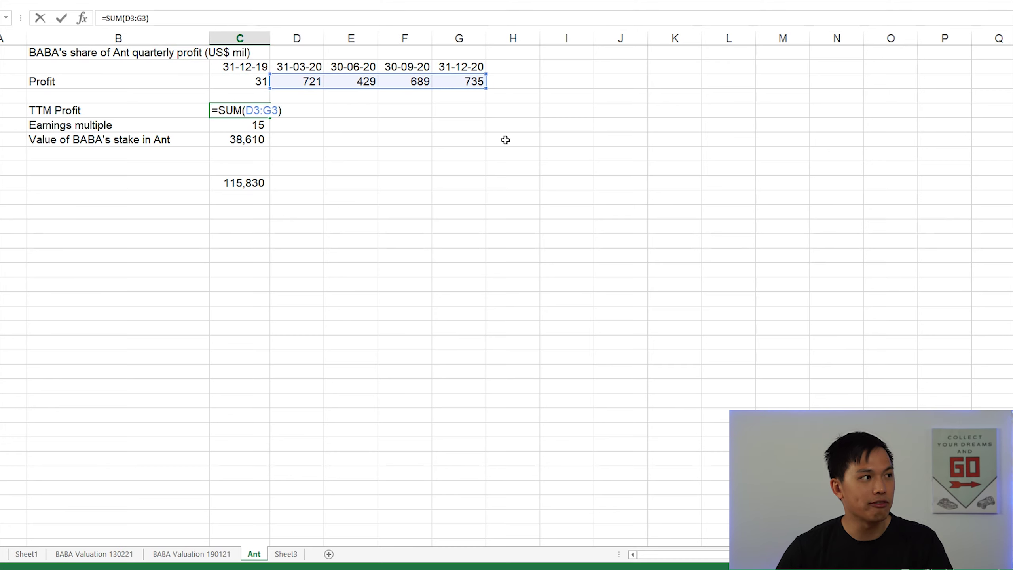
key(Return)
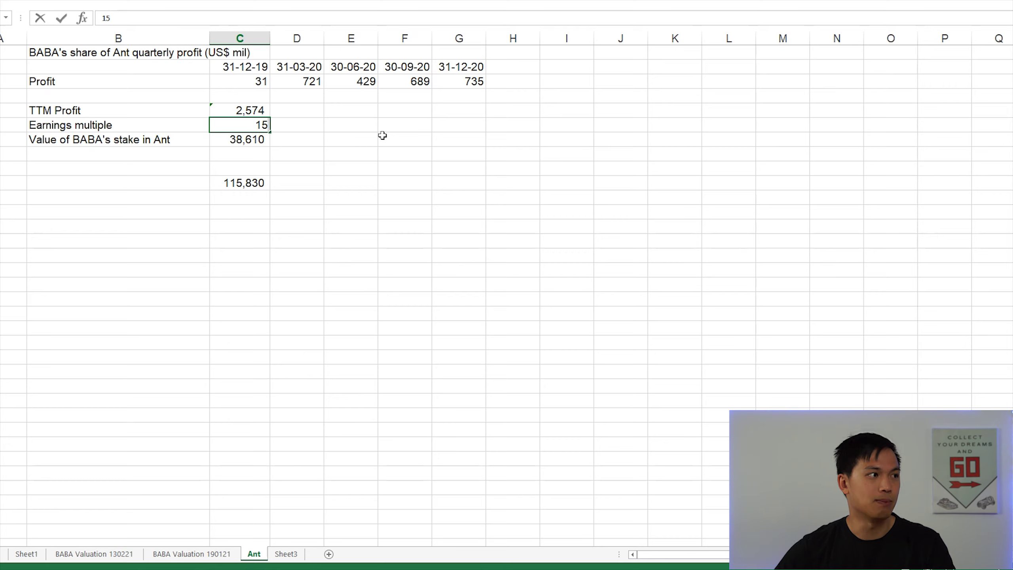
key(Down)
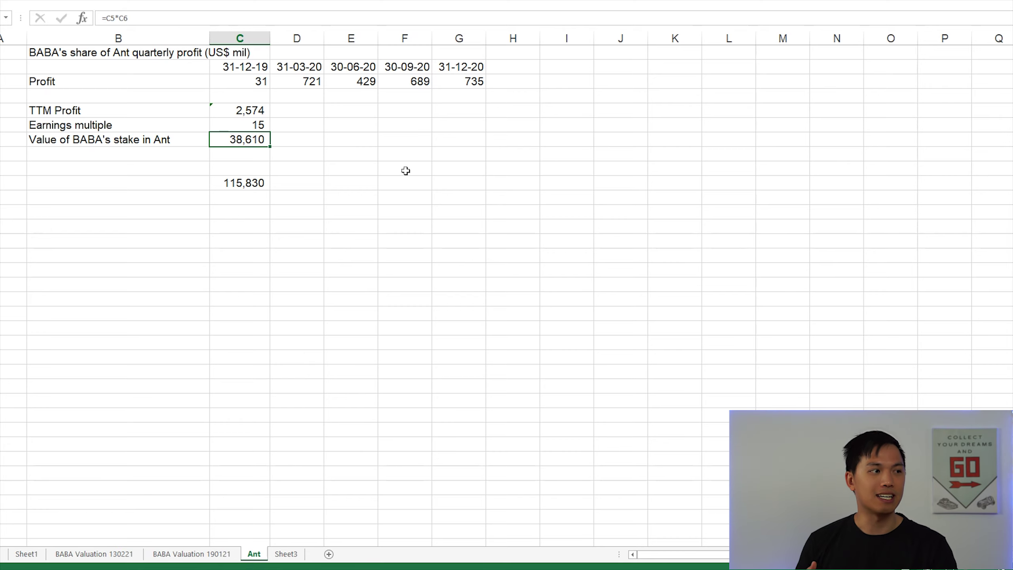
key(F2)
key(Escape)
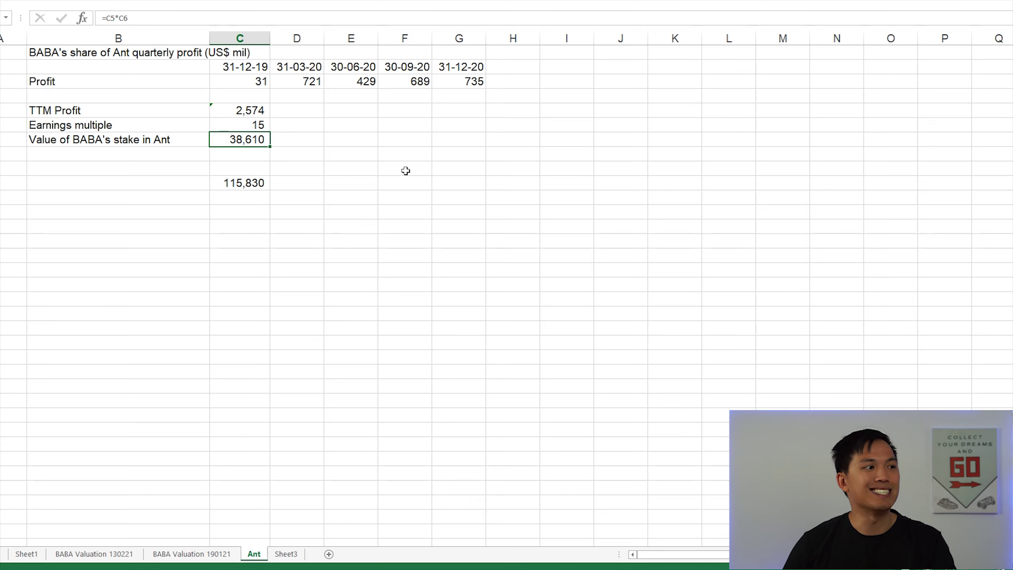
key(Down)
key(Down)
key(Down)
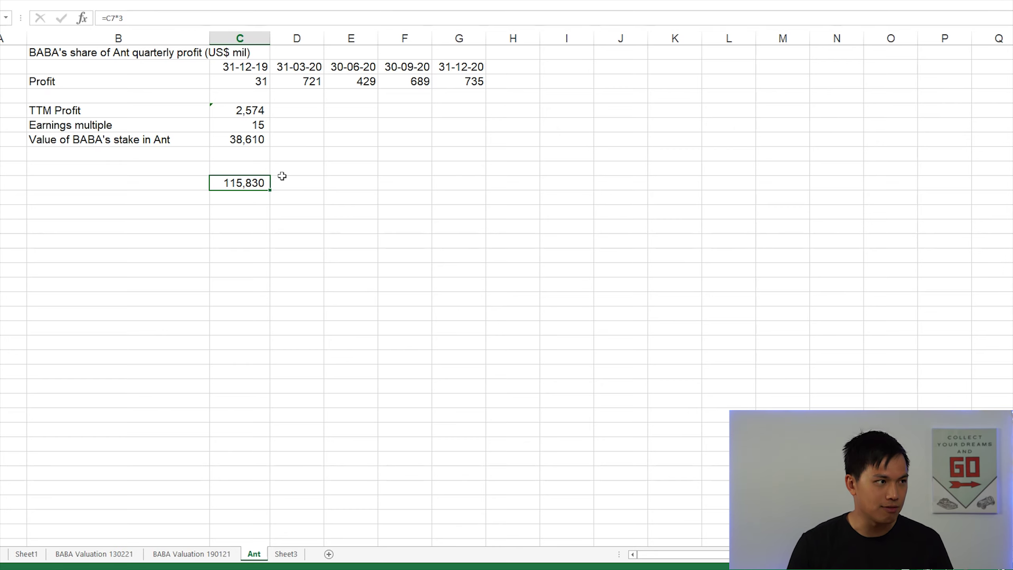
Review the Ant Group valuation article on Sheet3 against the earnings multiple and BABA stake value on the Ant sheet.
click(286, 554)
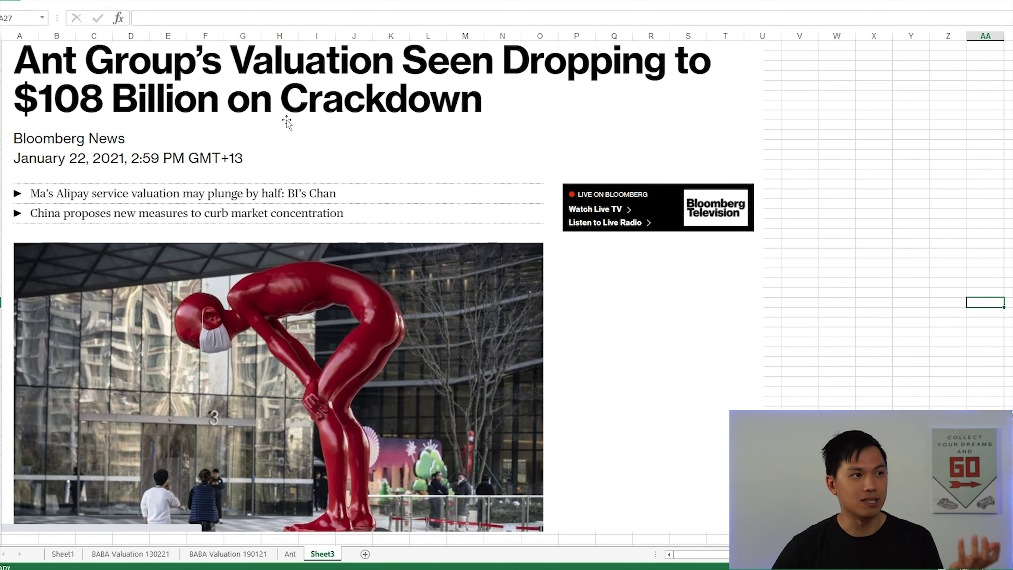
drag(151, 117, 154, 119)
key(ctrl+z)
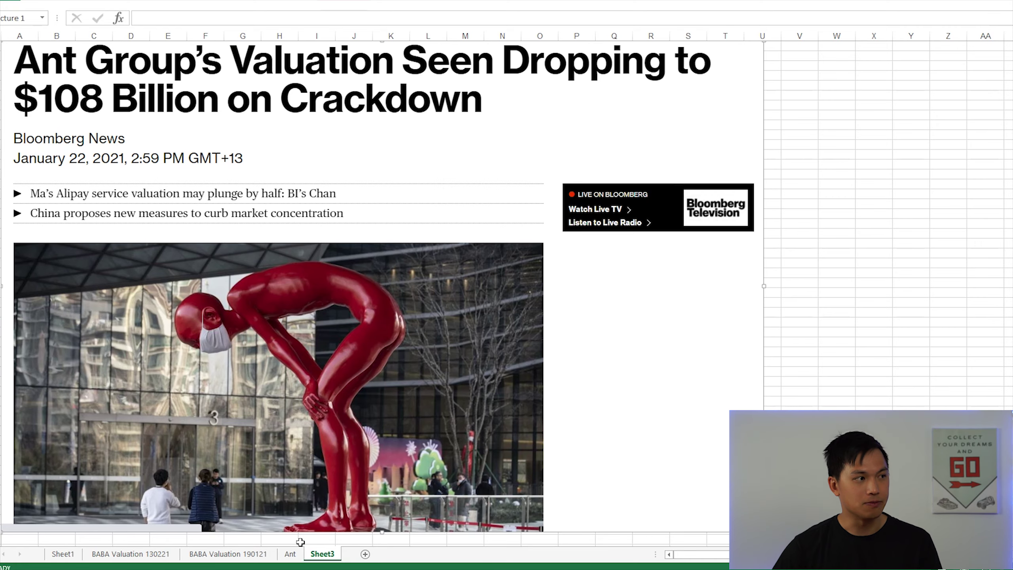
click(290, 554)
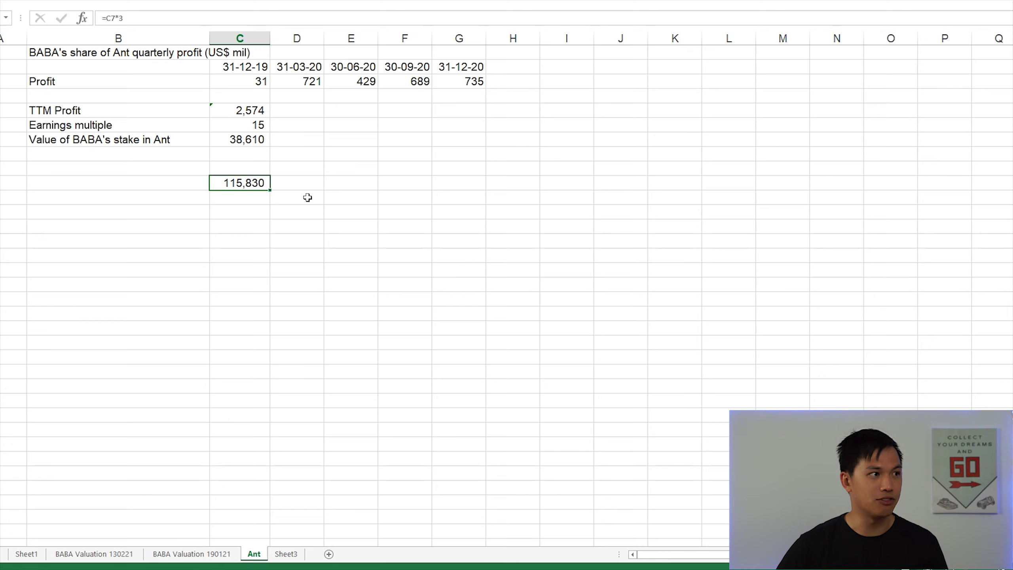
click(240, 127)
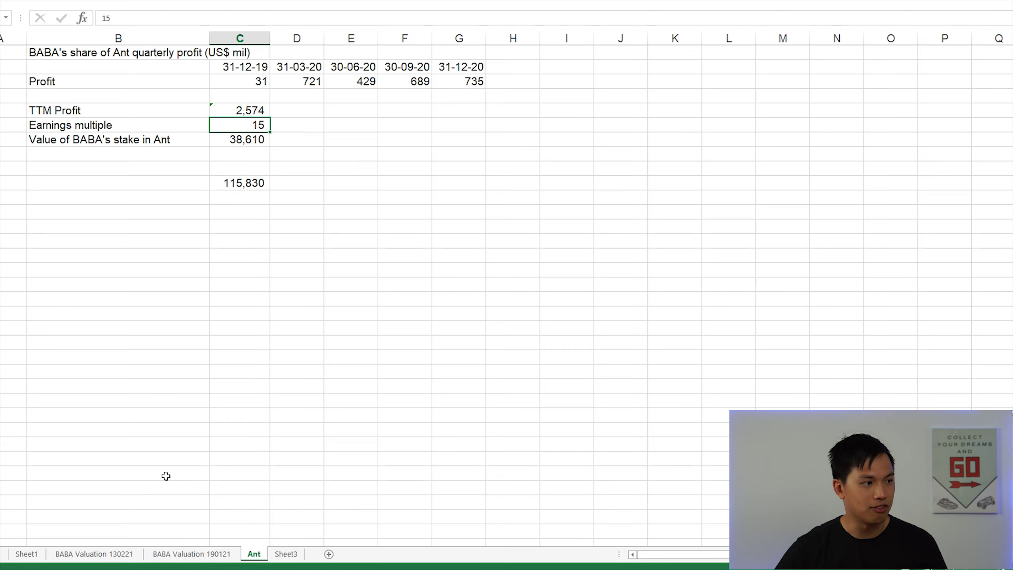
click(240, 153)
click(239, 140)
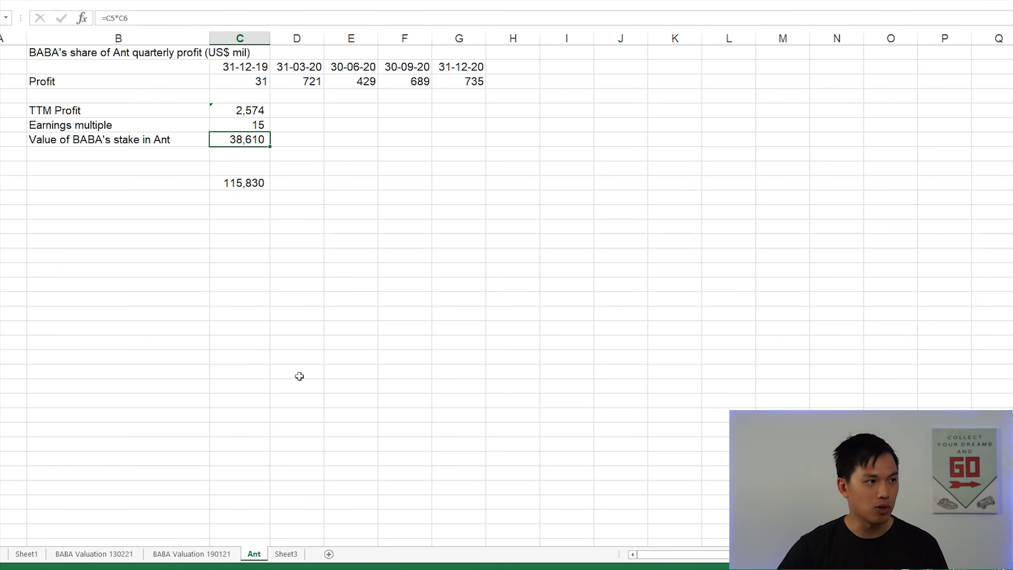
Examine the formulas for the fair value of the Ant stake and total equity value on BABA Valuation 130221.
click(94, 554)
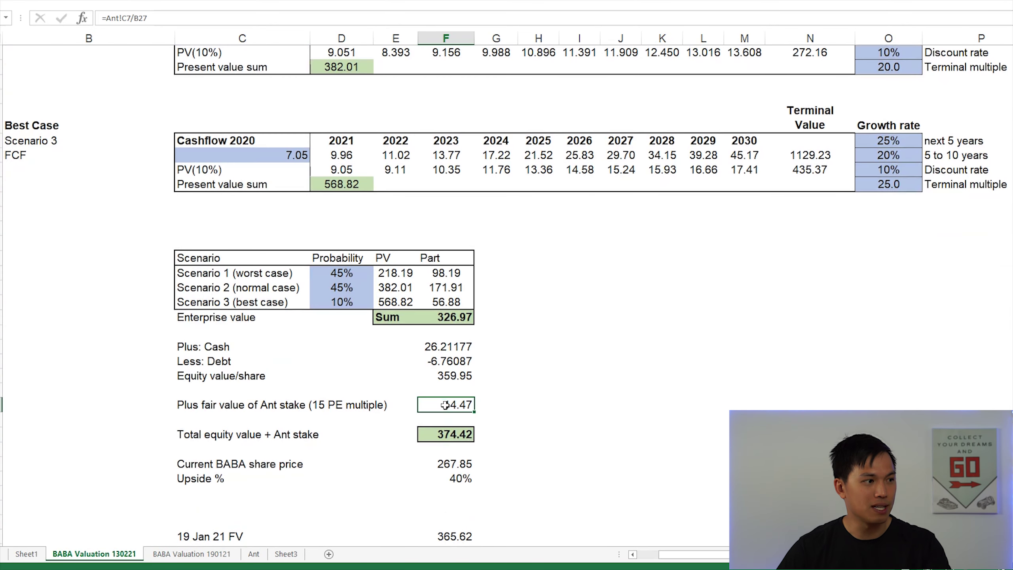
double_click(446, 405)
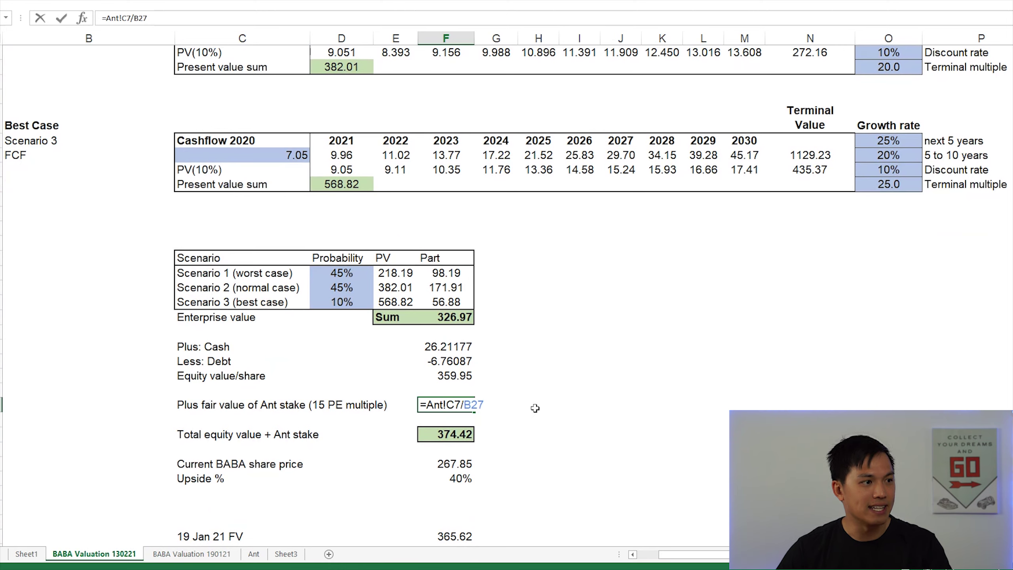
key(Escape)
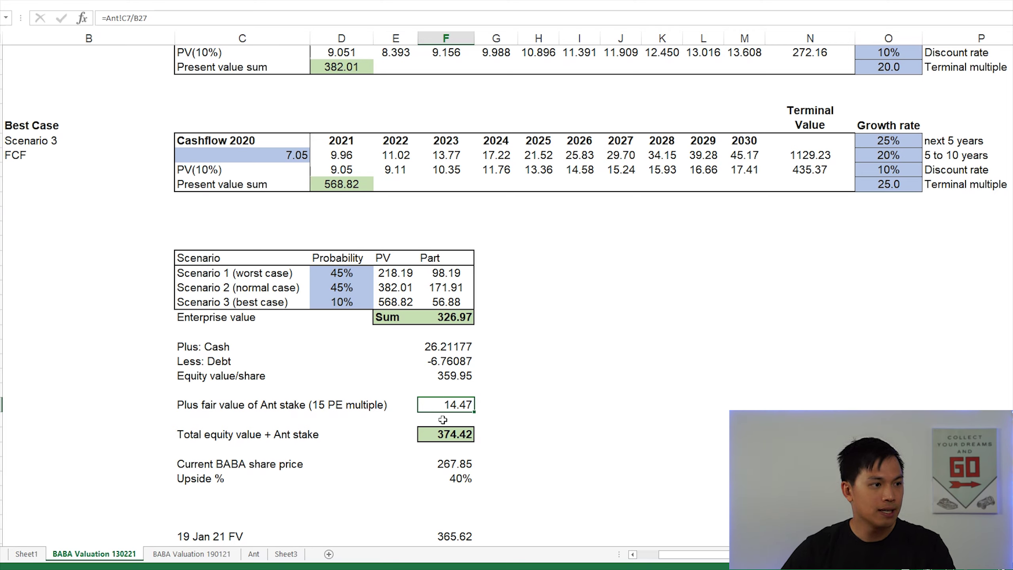
click(443, 435)
key(F2)
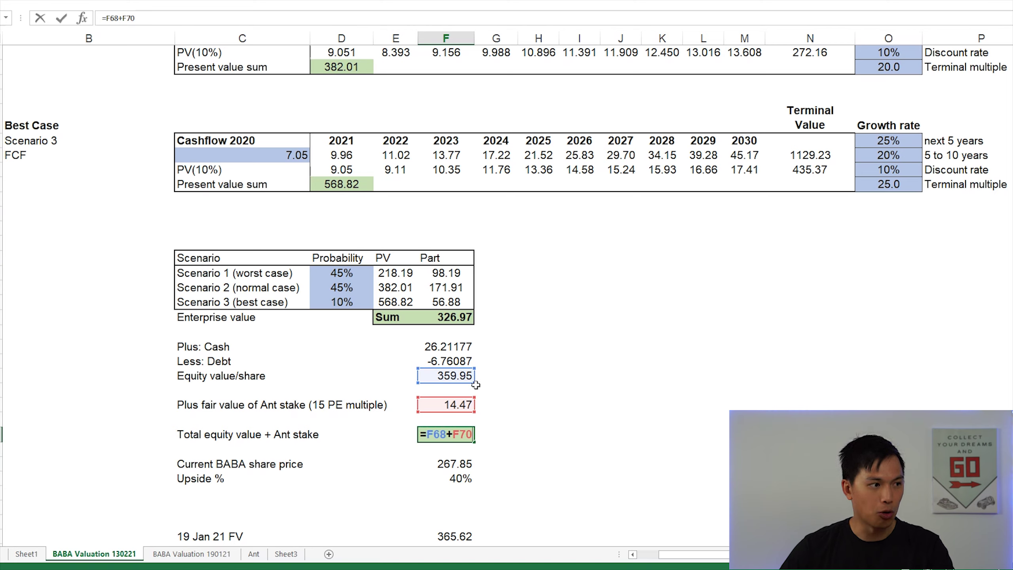
key(Return)
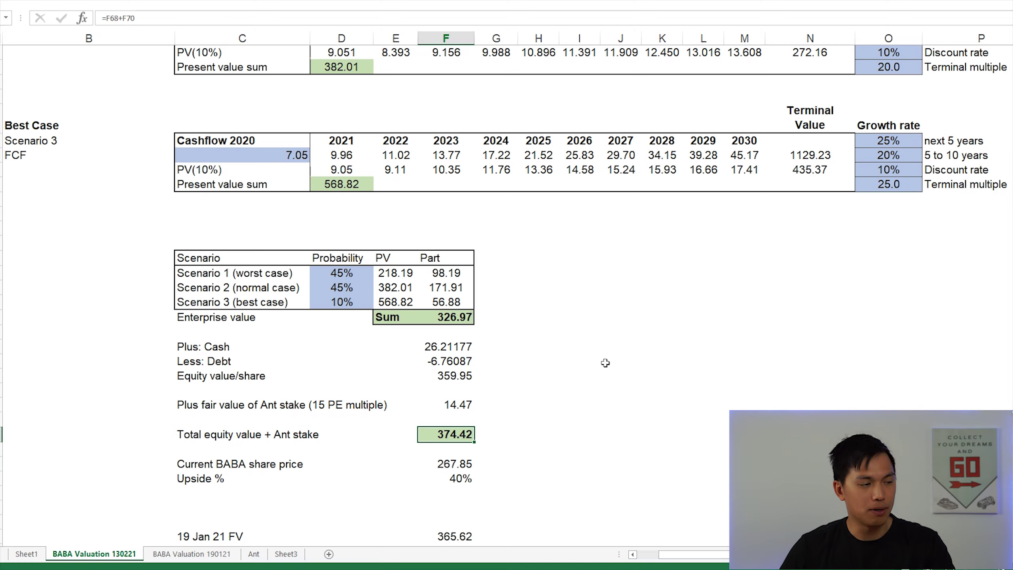
Clear the fair value of the Ant stake to check the upside percentage without it, and restore the cleared formula.
click(451, 401)
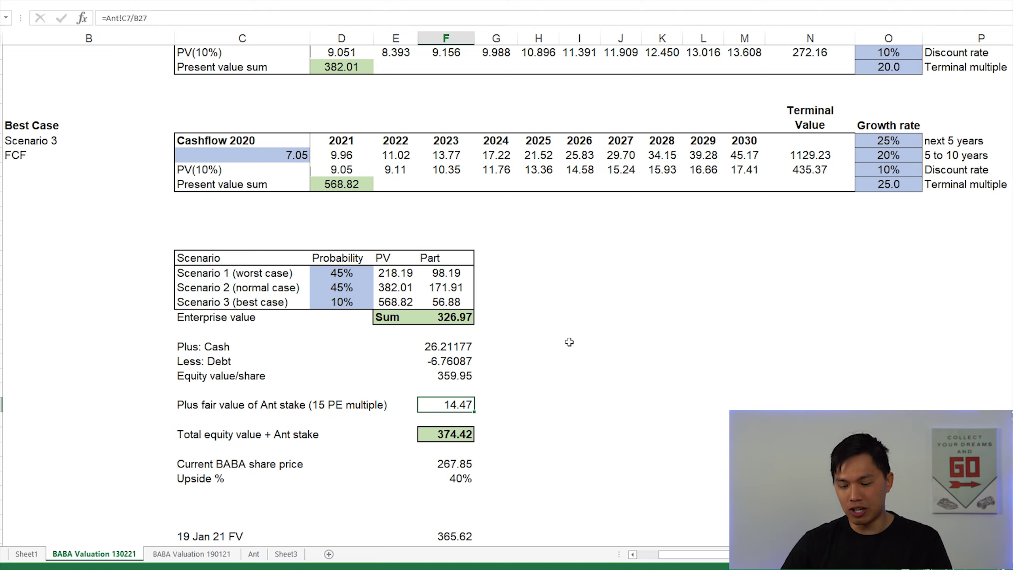
key(Delete)
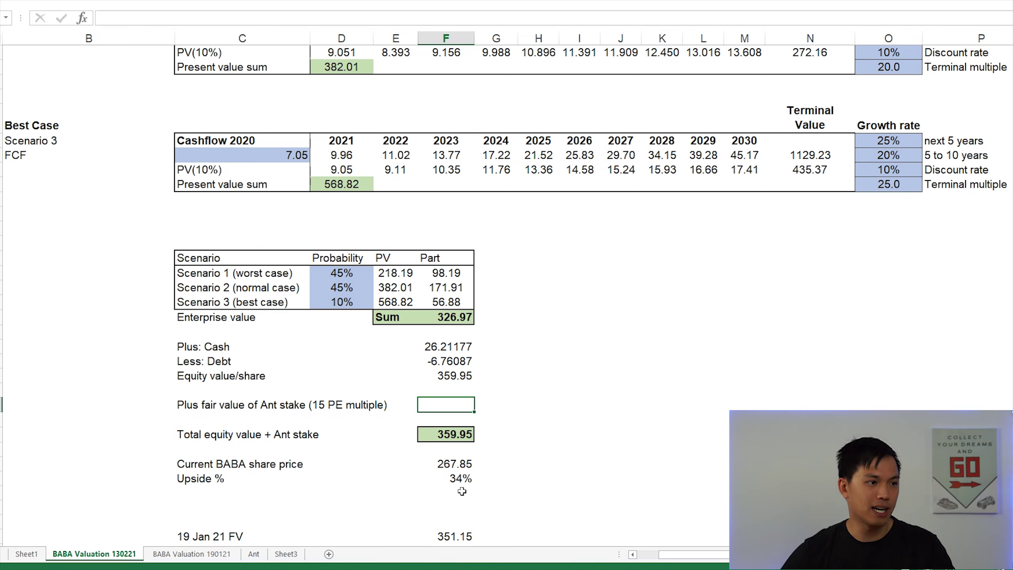
click(461, 479)
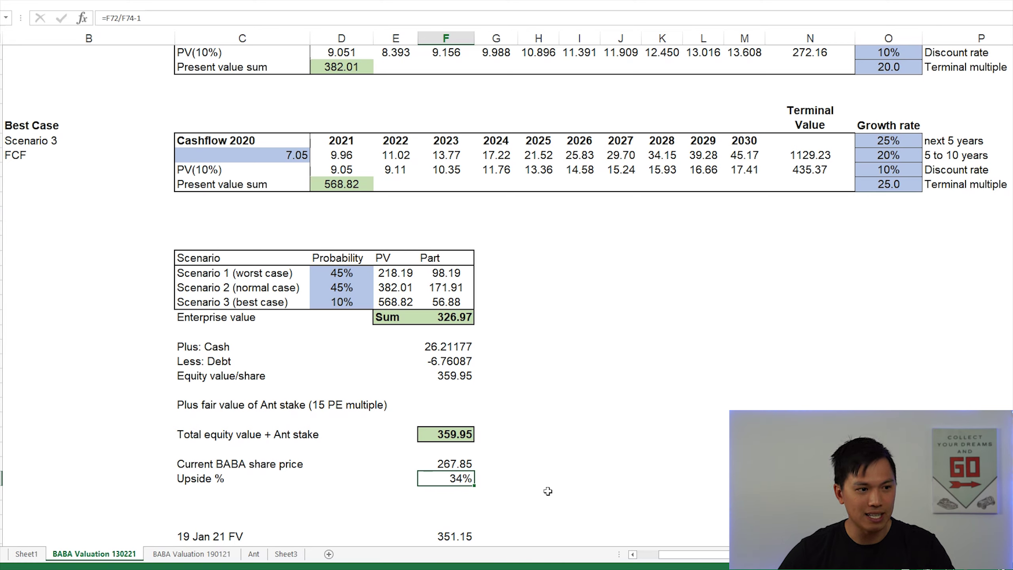
key(ctrl+y)
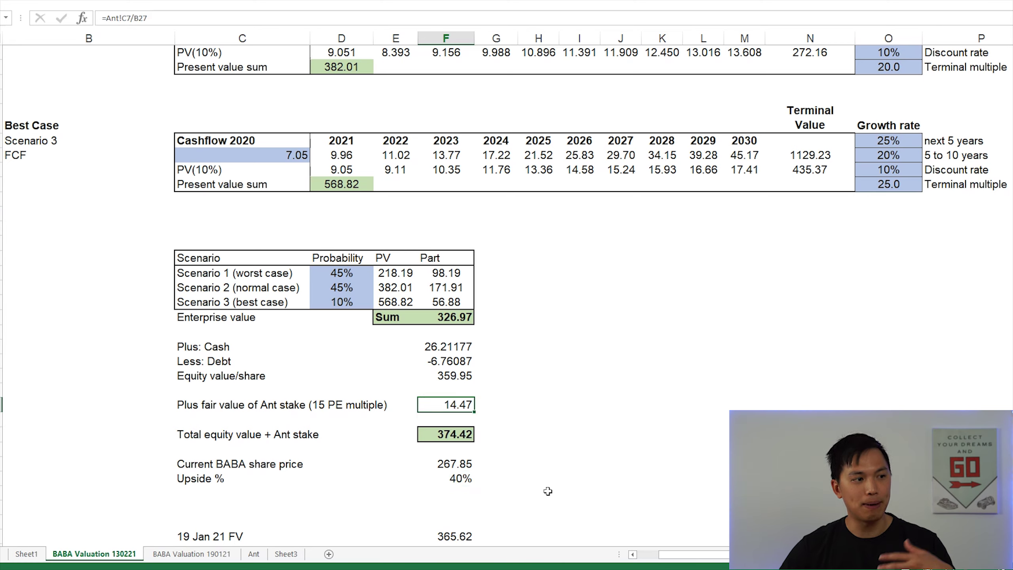
click(429, 479)
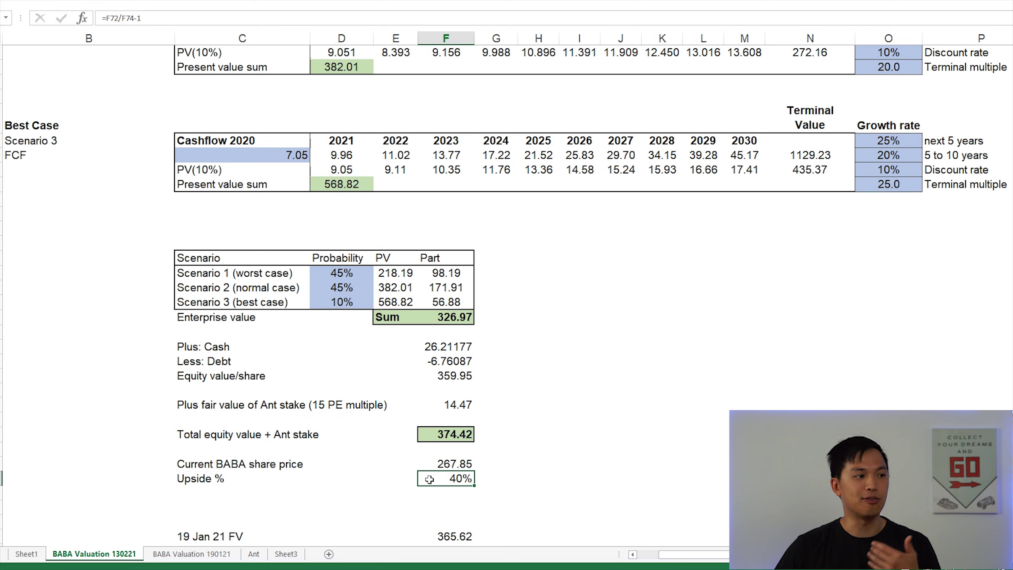
Compare the 19 Jan 21 and 13 Feb 21 fair values and their formulas below the upside percentage.
scroll(429, 478, down, 2)
click(445, 434)
click(446, 449)
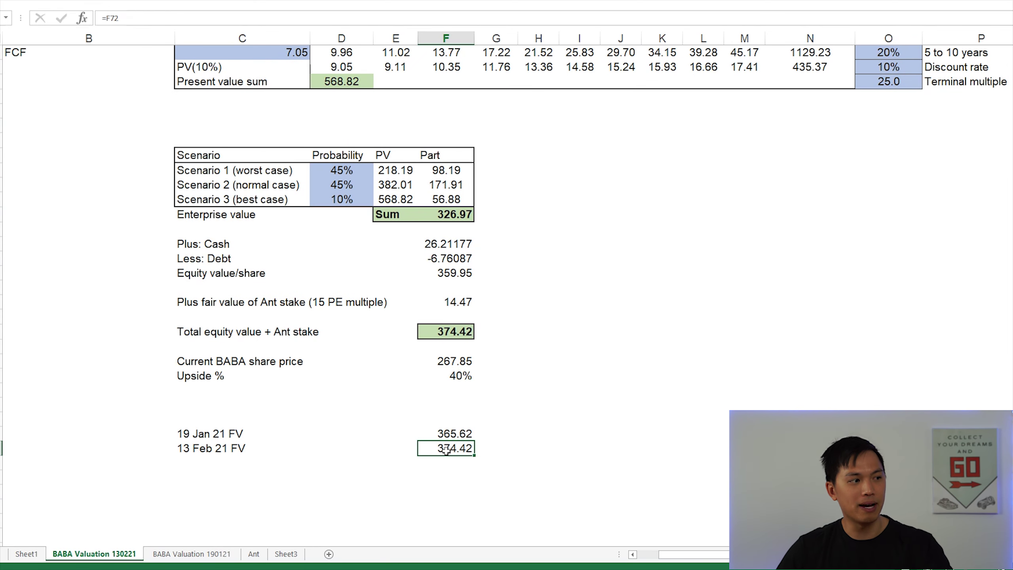
double_click(457, 449)
key(Escape)
key(Up)
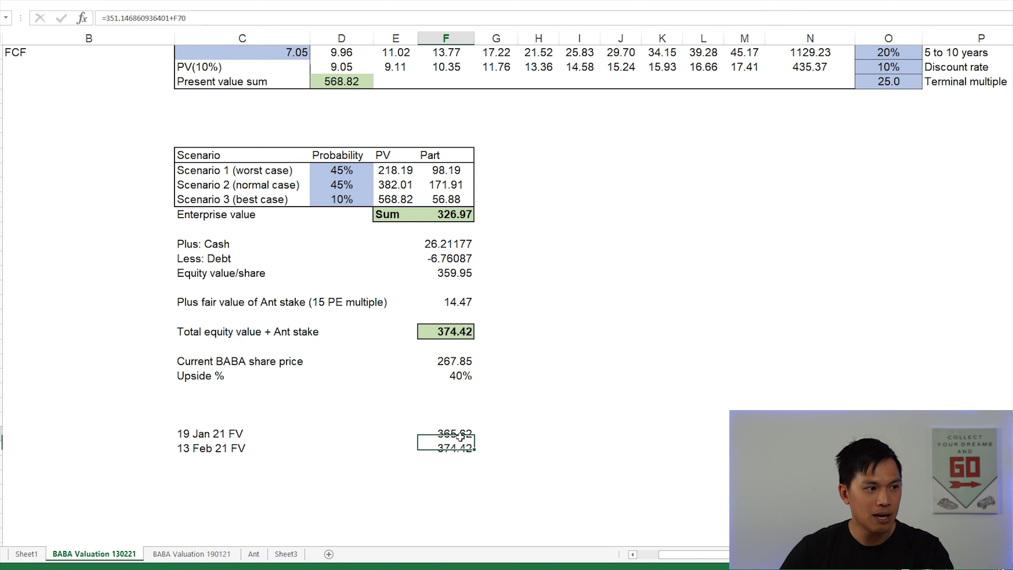
key(F2)
key(Return)
key(Up)
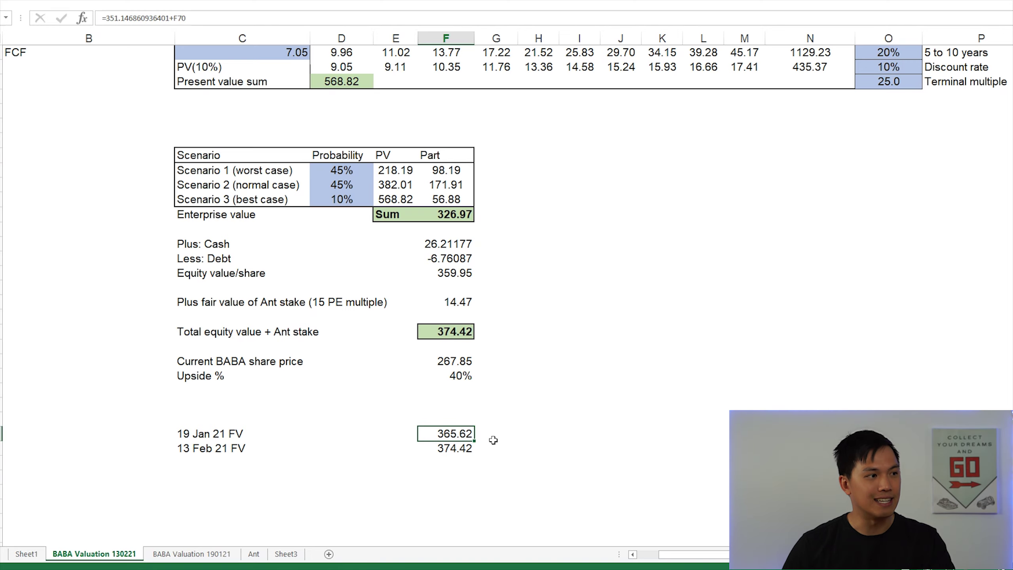
key(F2)
key(Escape)
click(455, 450)
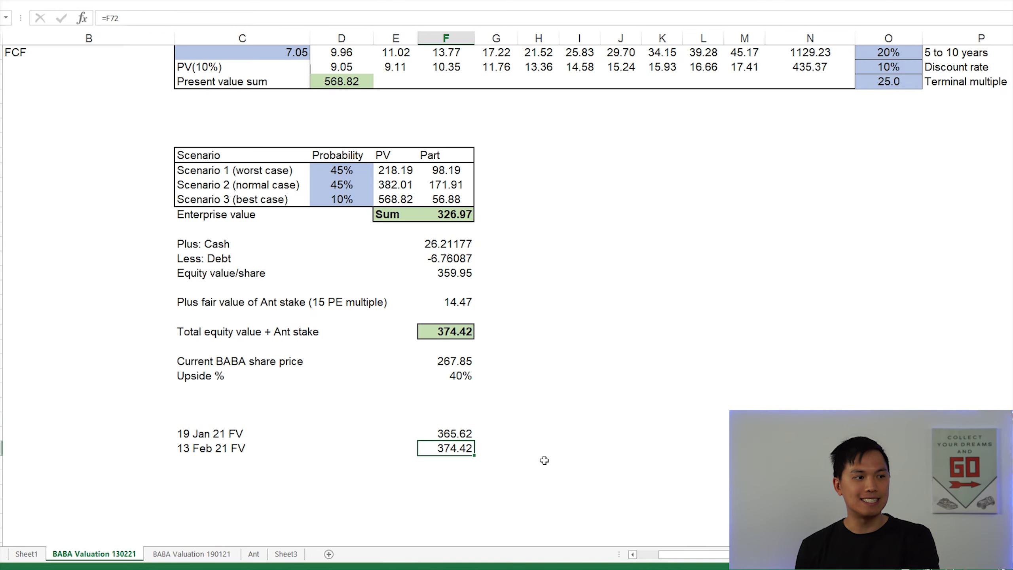